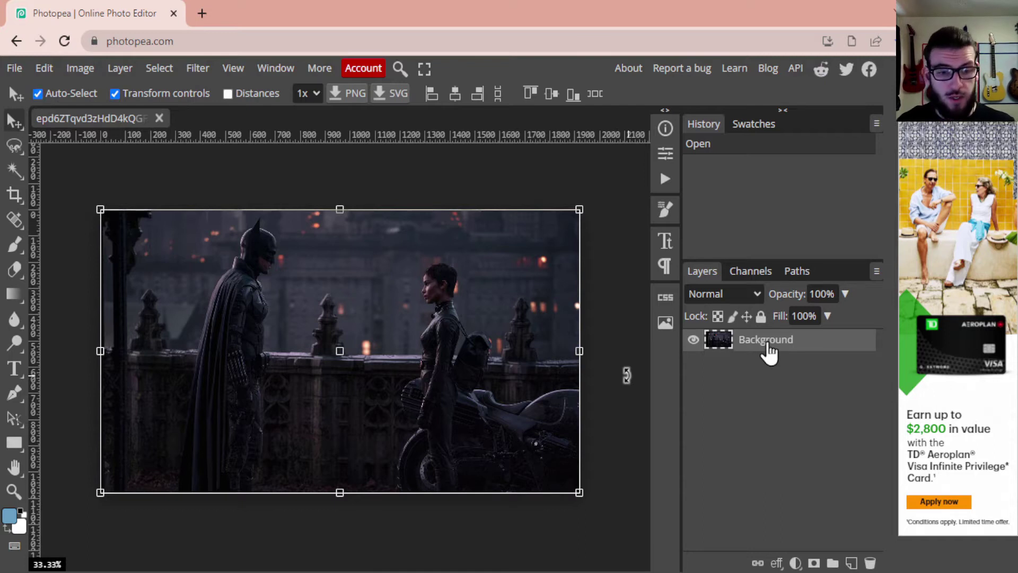
Step: Duplicate the Background layer twice, and hide and lock the original
key("ctrl+j")
key("ctrl+j")
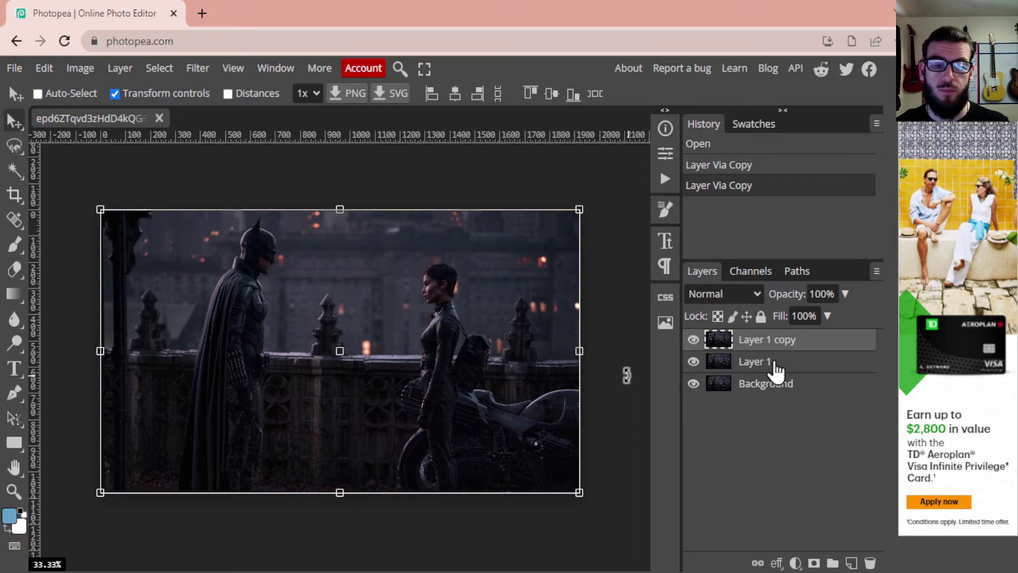
left_click(764, 384)
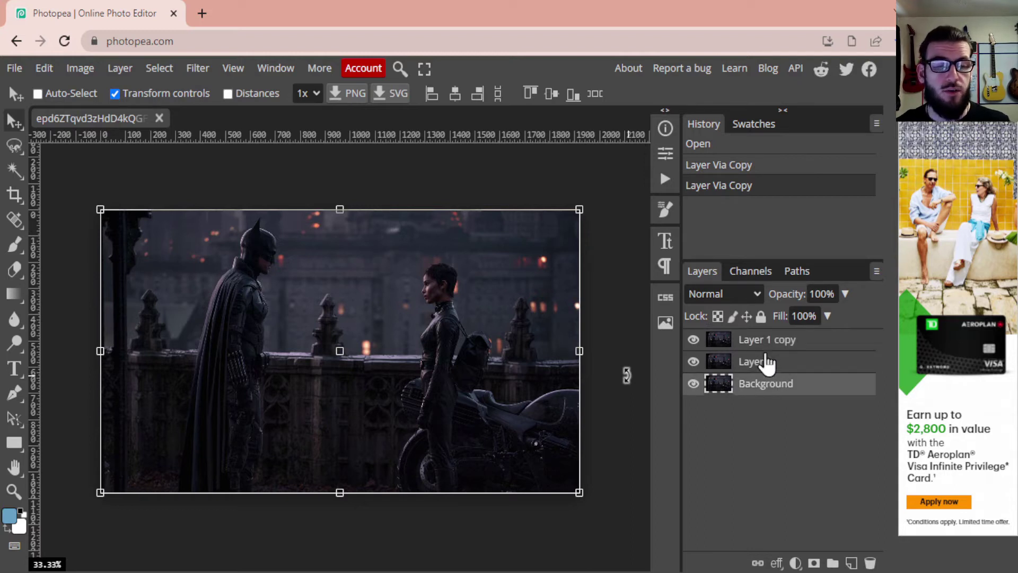
left_click(693, 384)
left_click(761, 317)
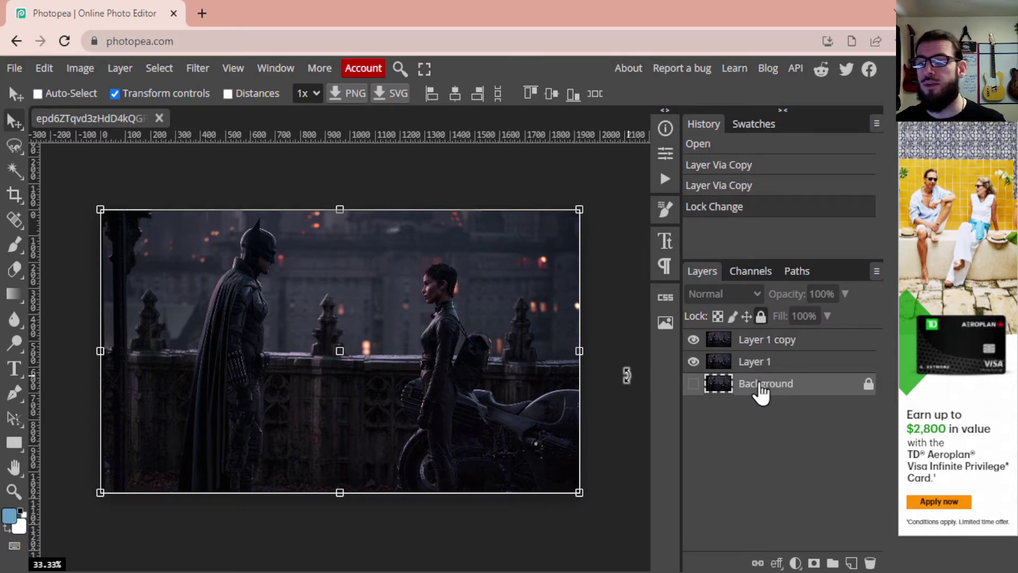
Step: Rename the locked Background layer as OG and the topmost copy as BLur
double_click(762, 389)
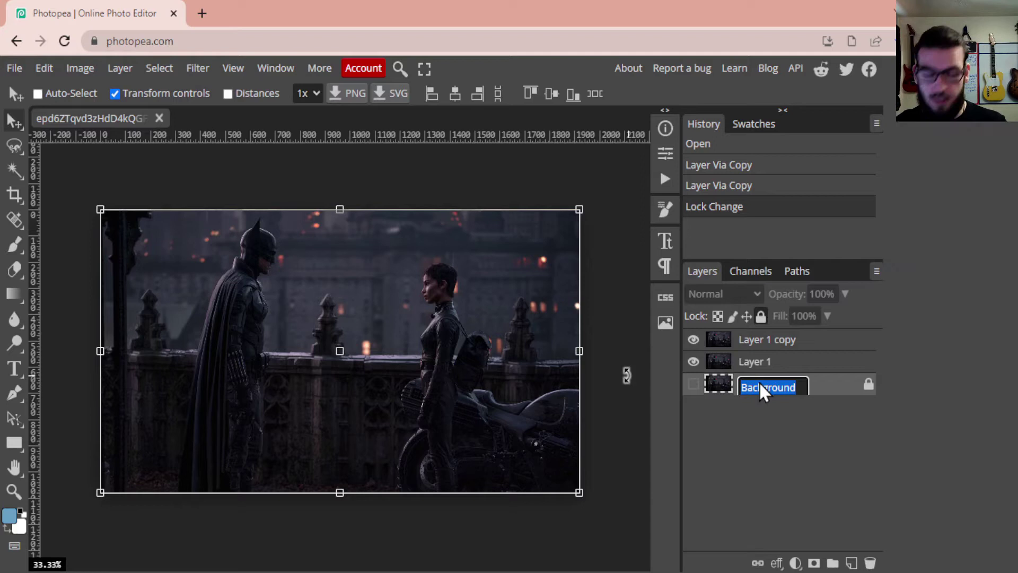
type("OG")
key("Return")
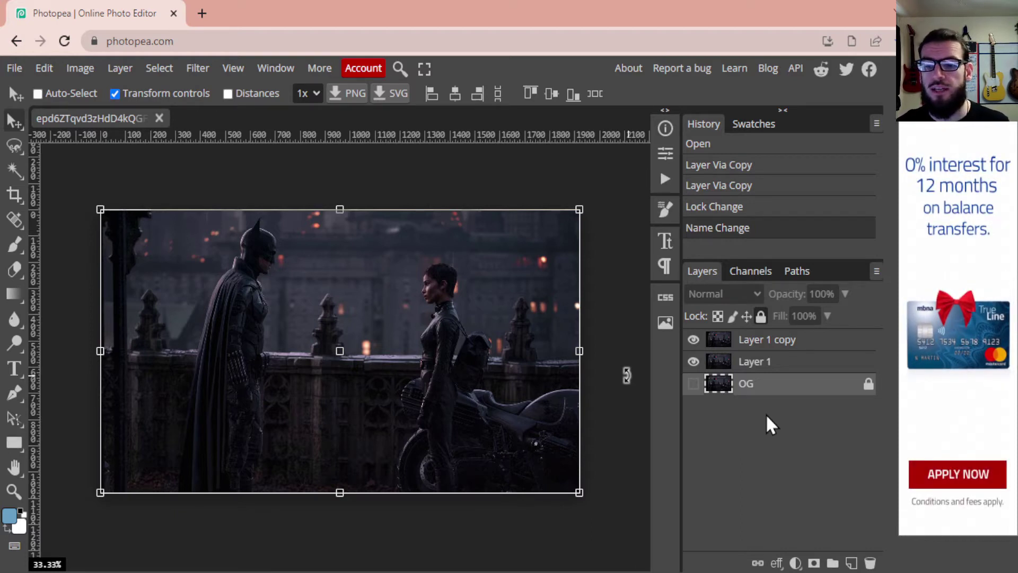
left_click(767, 343)
double_click(767, 344)
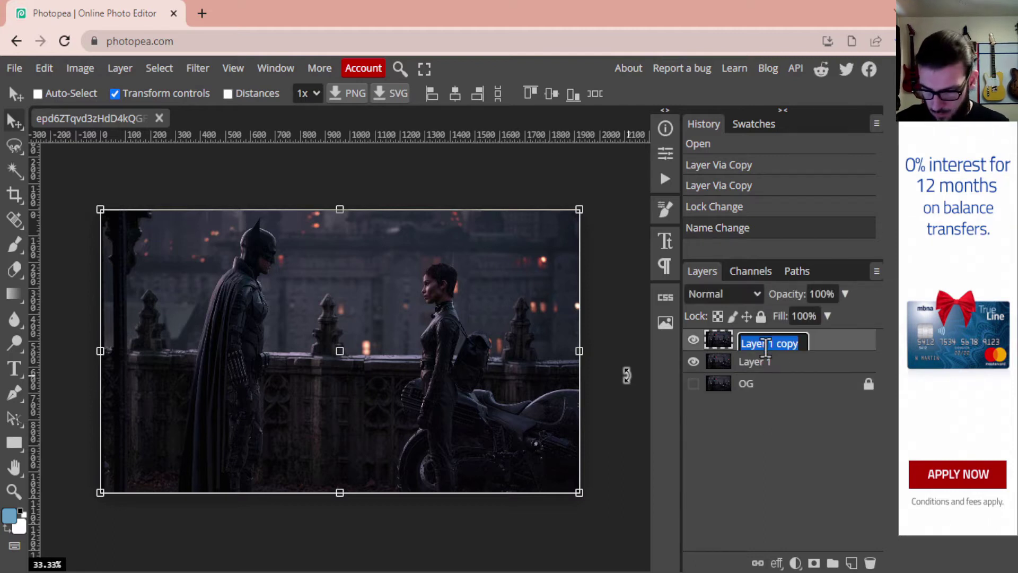
type("BLur")
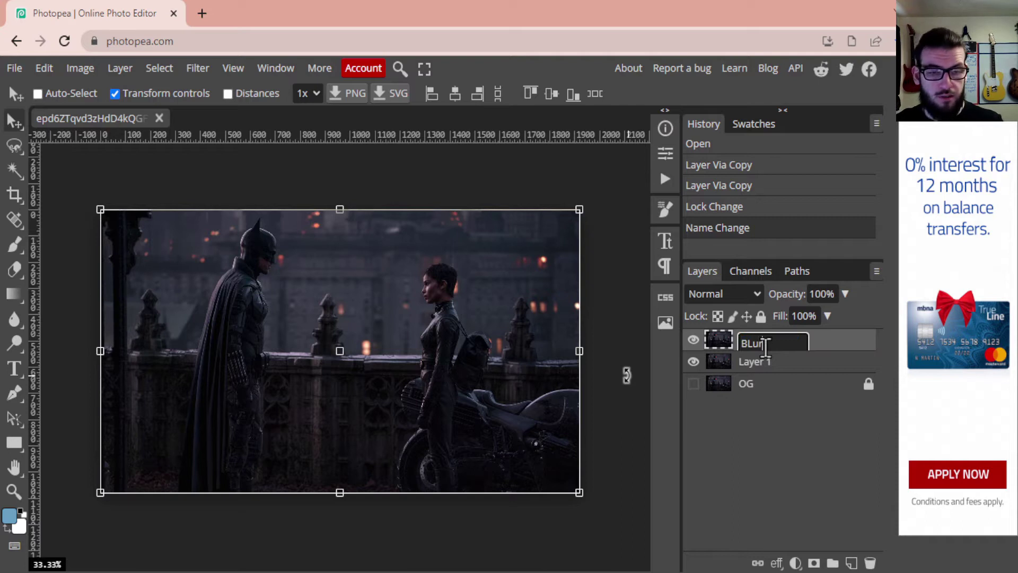
key("Return")
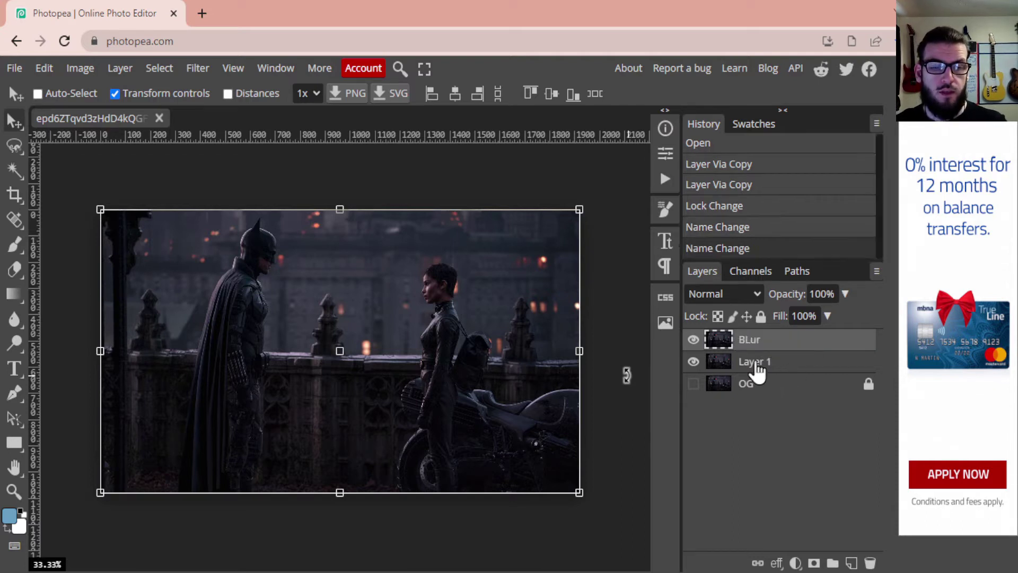
Step: Rename Layer 1 as Batman and move it above the BLur layer
left_click(757, 370)
double_click(757, 366)
type("Batman")
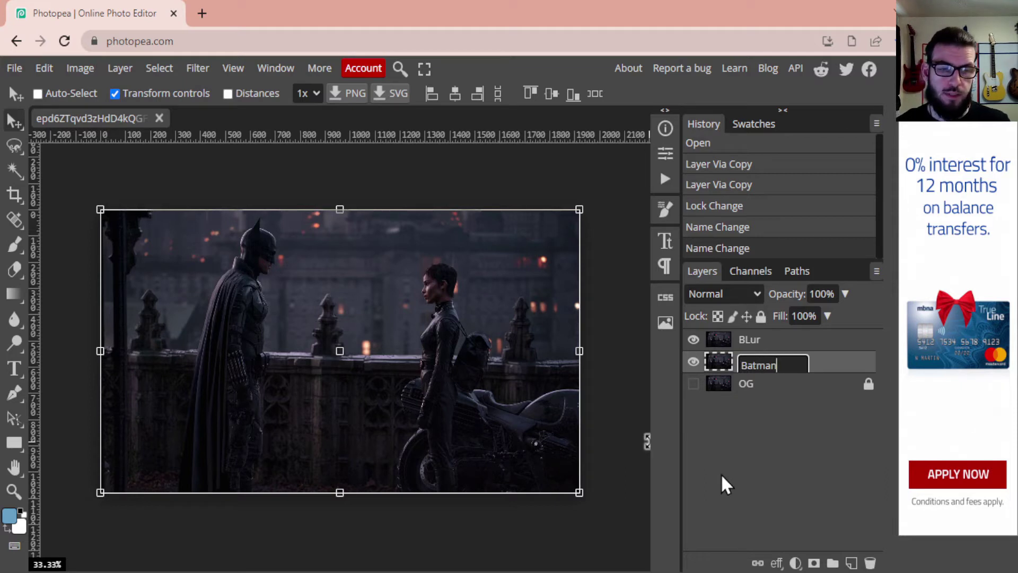
key("Return")
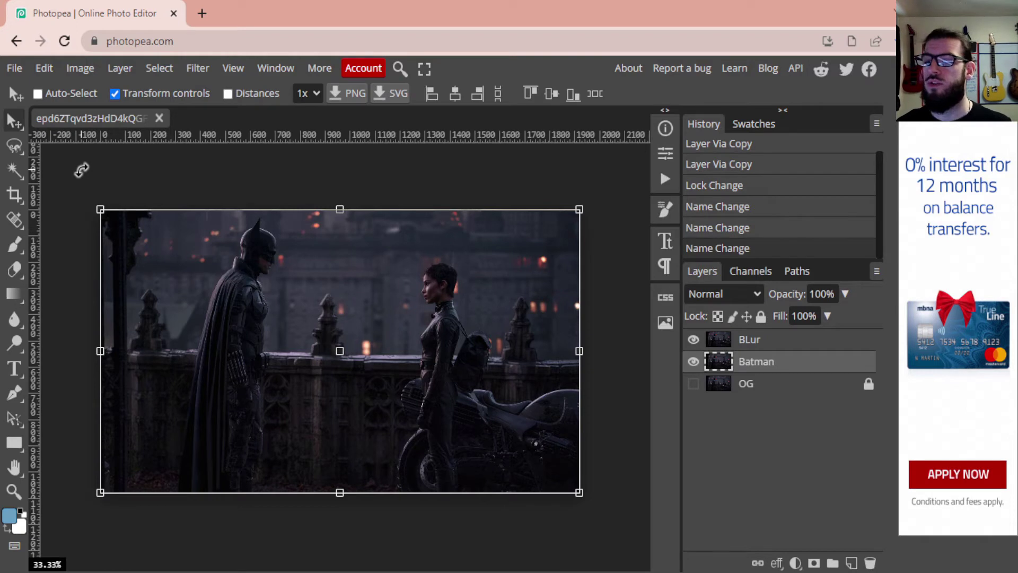
left_click_drag(779, 364, 774, 344)
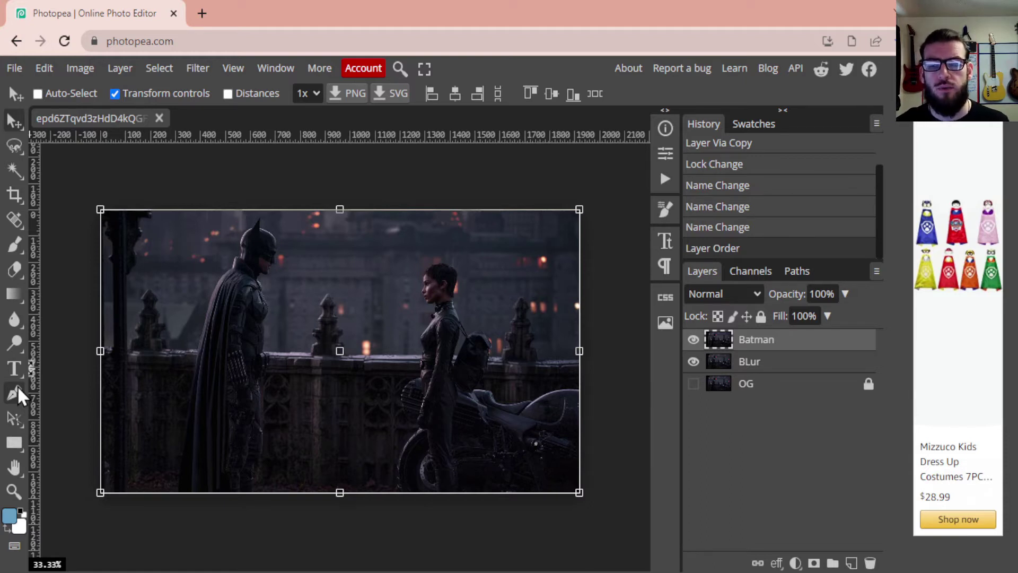
Step: Set up the Pen tool in Path mode with the Subtract operation for tracing Batman
left_click(16, 482)
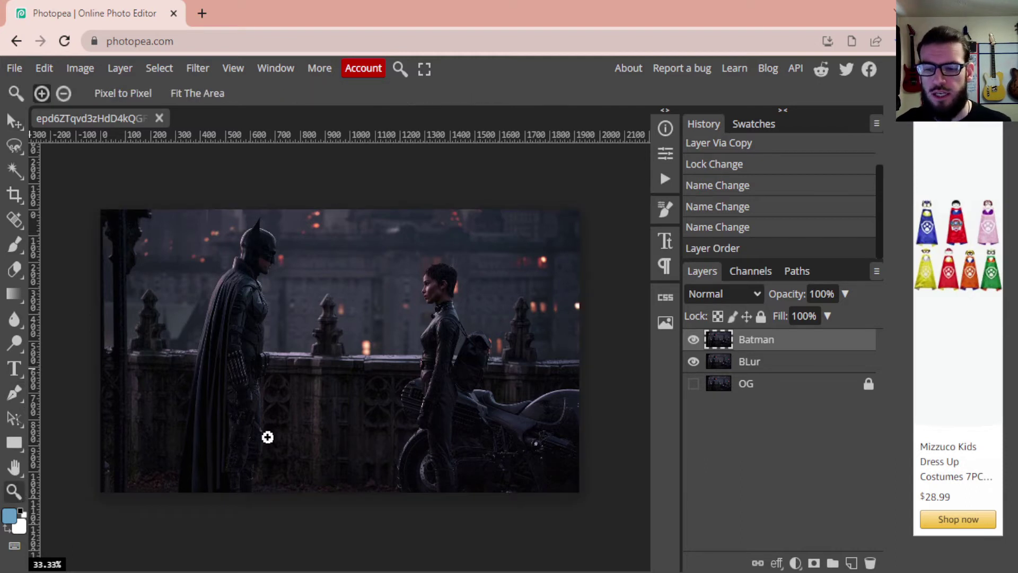
scroll(255, 434, "down", 2)
scroll(248, 432, "up", 6)
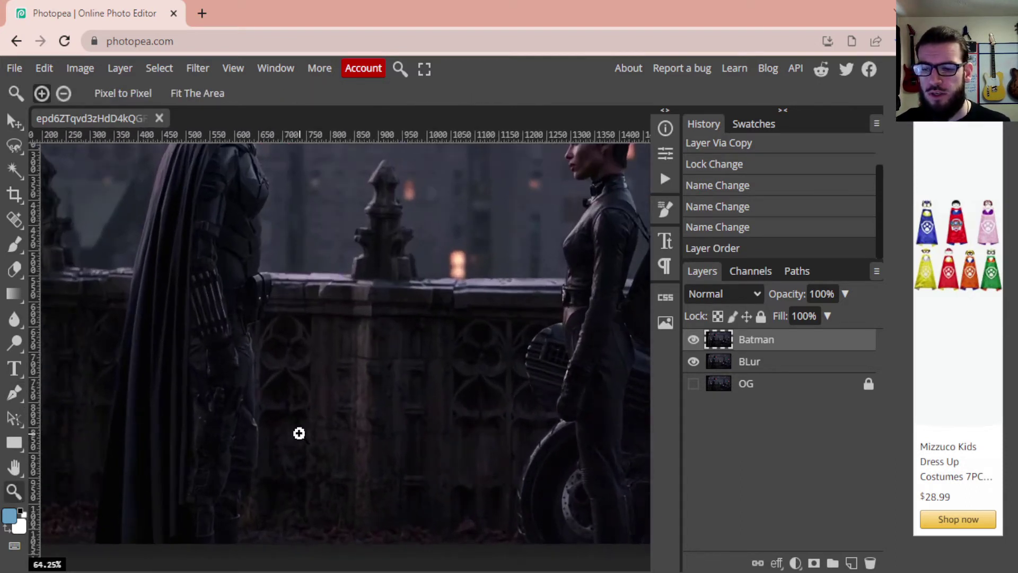
left_click(13, 393)
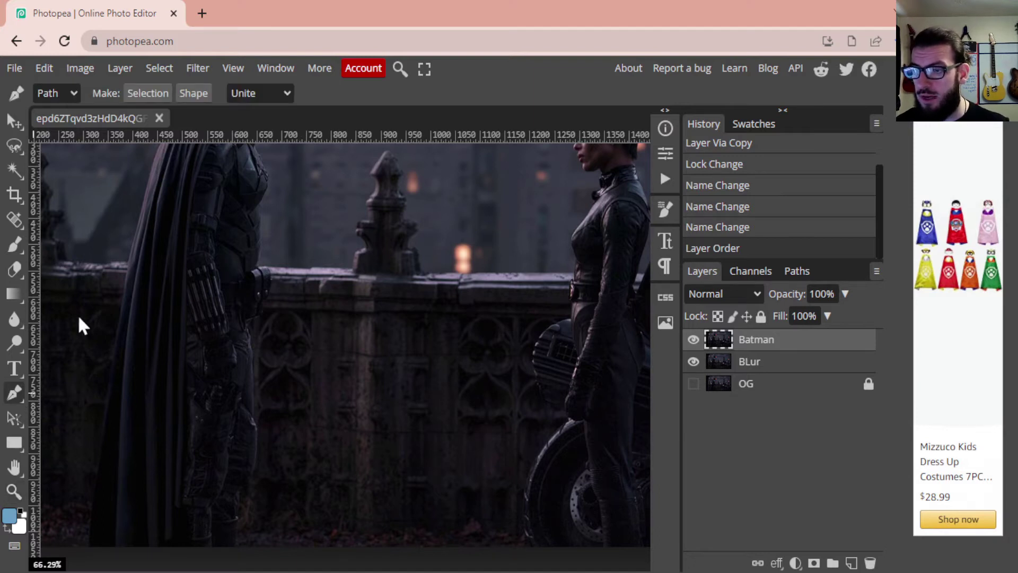
left_click(60, 113)
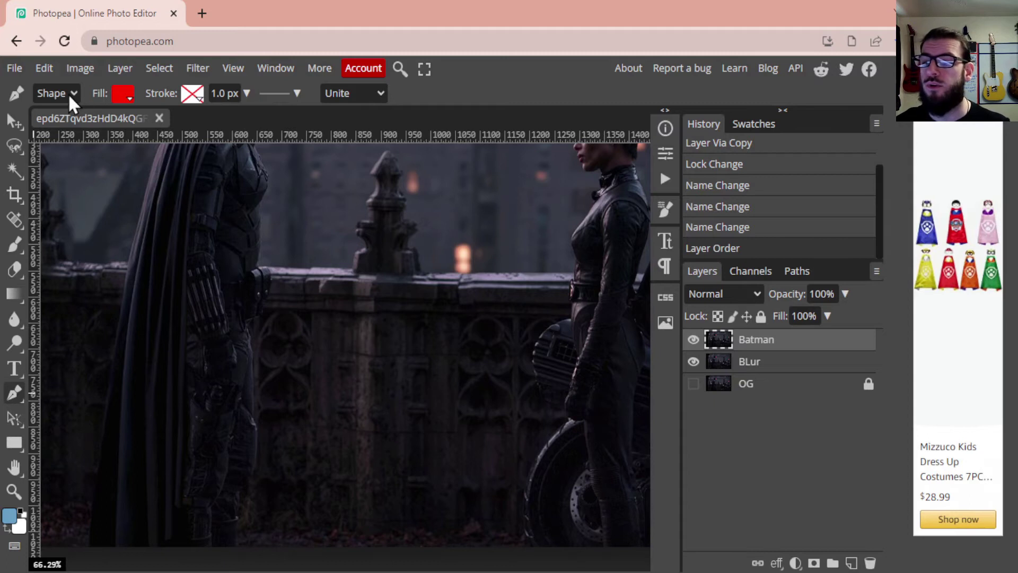
key("Up")
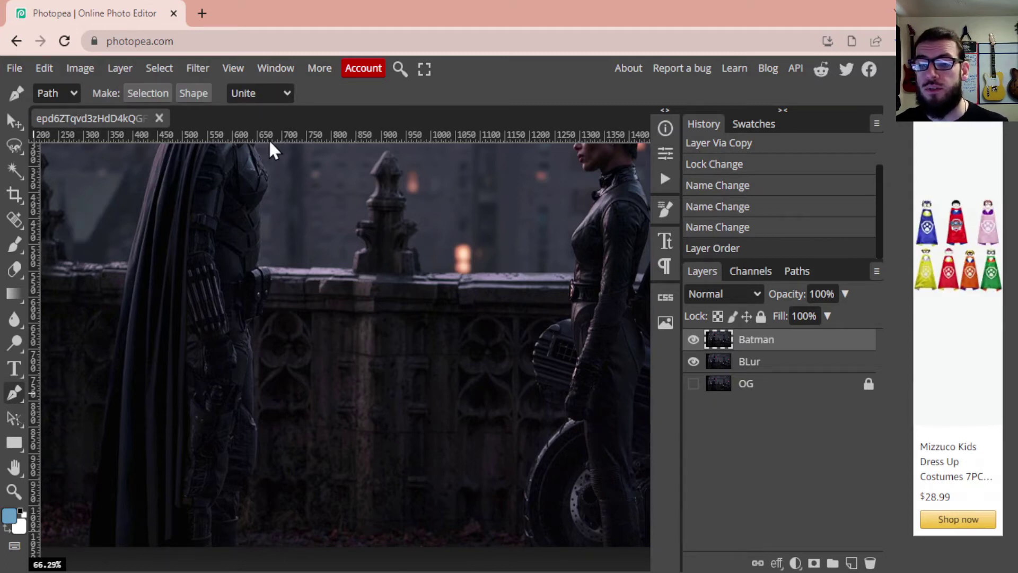
key("Down")
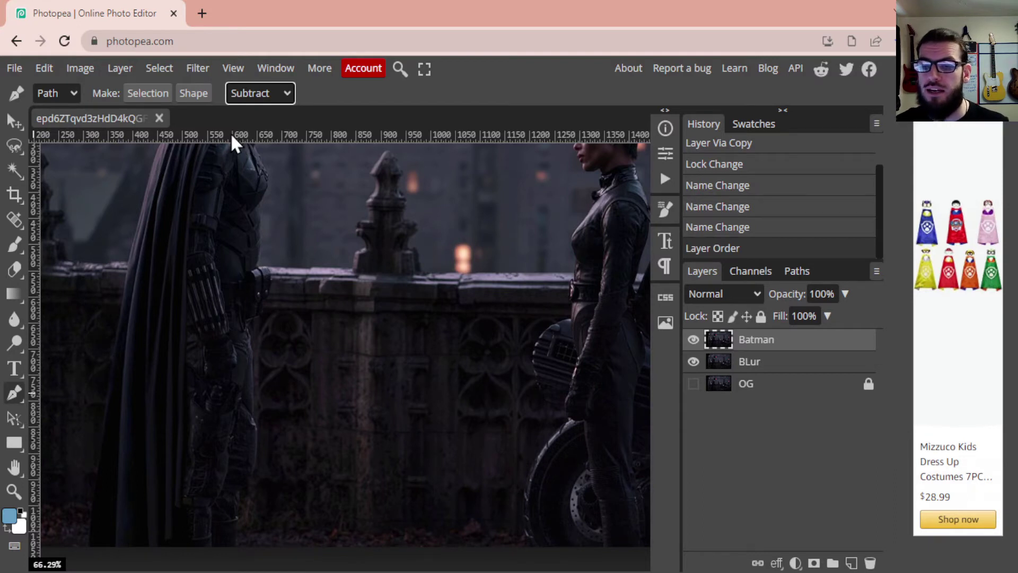
Step: Try to trace the front edge of Batman's leg with a pen path, starting from his foot at the image's lower edge
scroll(282, 285, "up", 3)
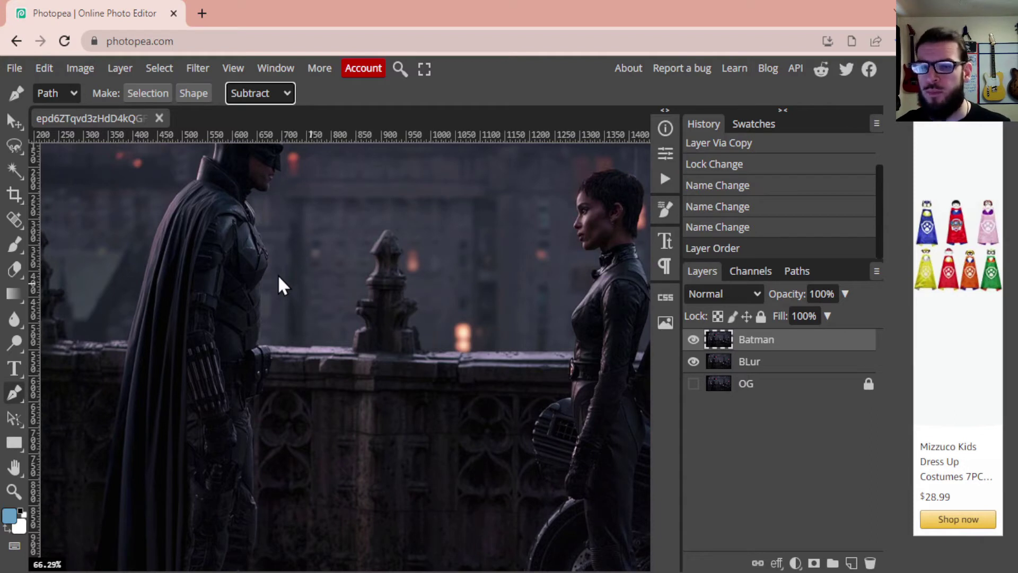
scroll(281, 318, "down", 8)
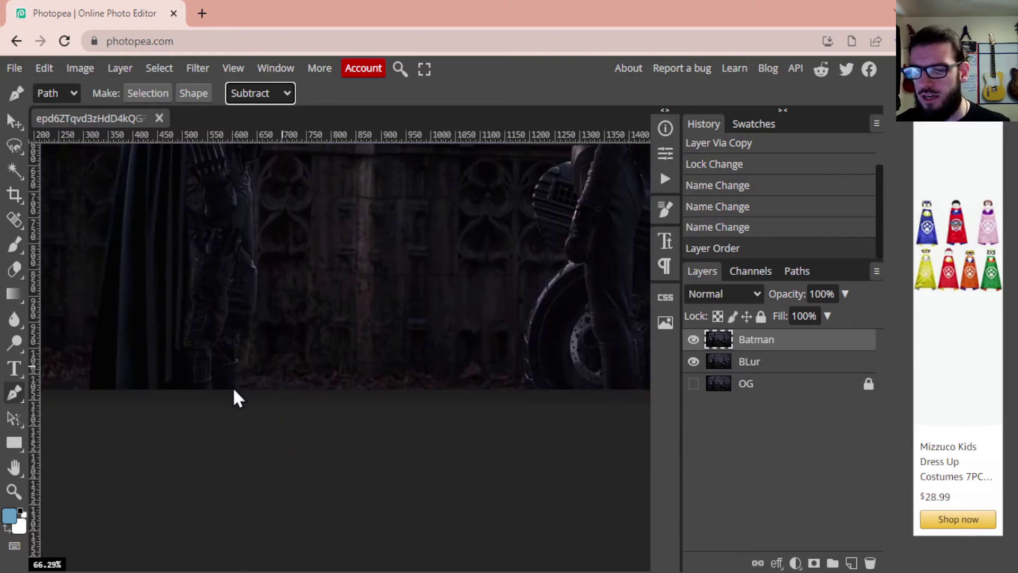
left_click(234, 384)
left_click(234, 375)
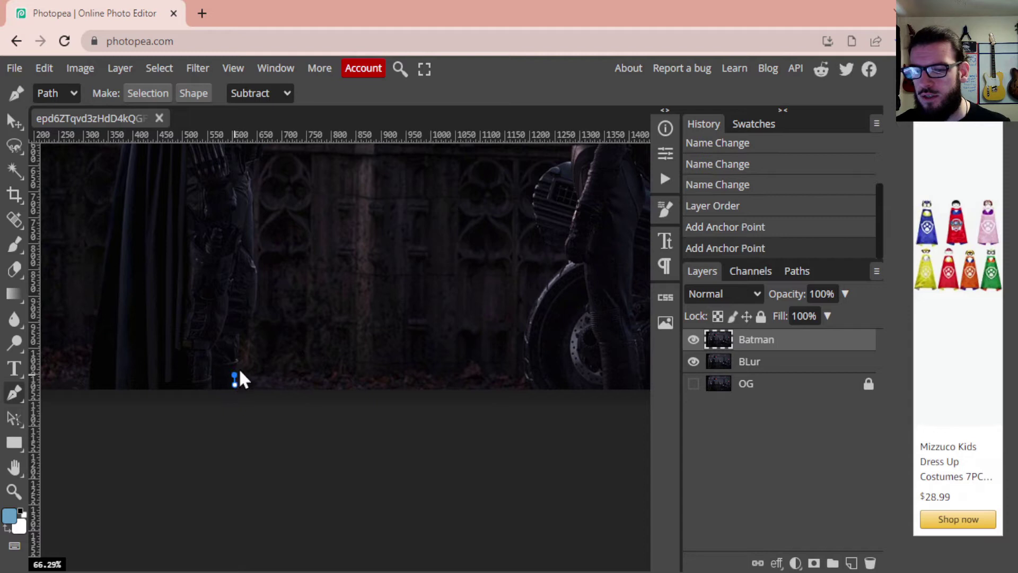
left_click(236, 364)
left_click_drag(238, 363, 233, 341)
left_click(235, 363)
left_click(233, 342)
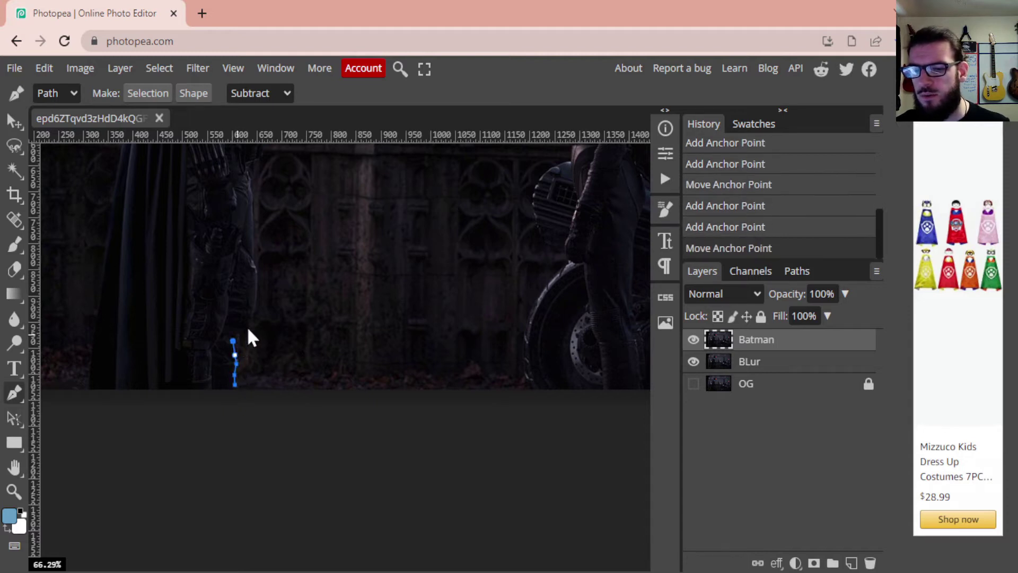
left_click(244, 325)
left_click(249, 316)
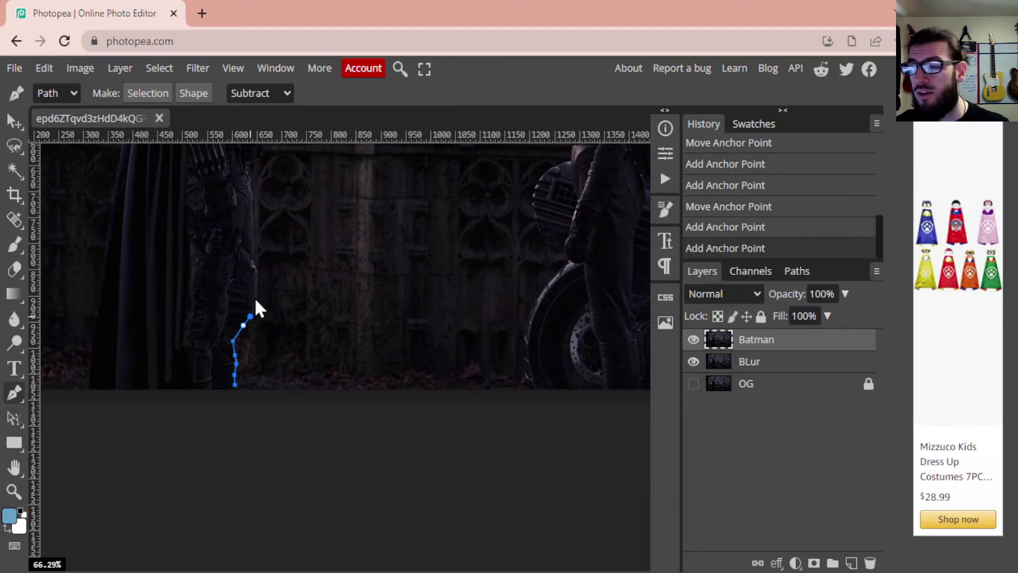
left_click(256, 294)
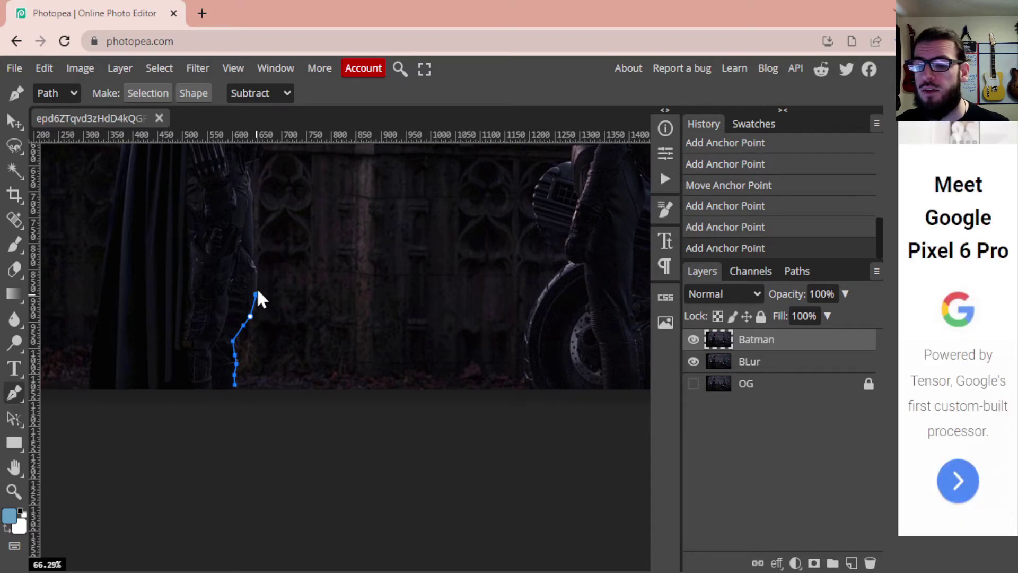
left_click(256, 284)
left_click(257, 278)
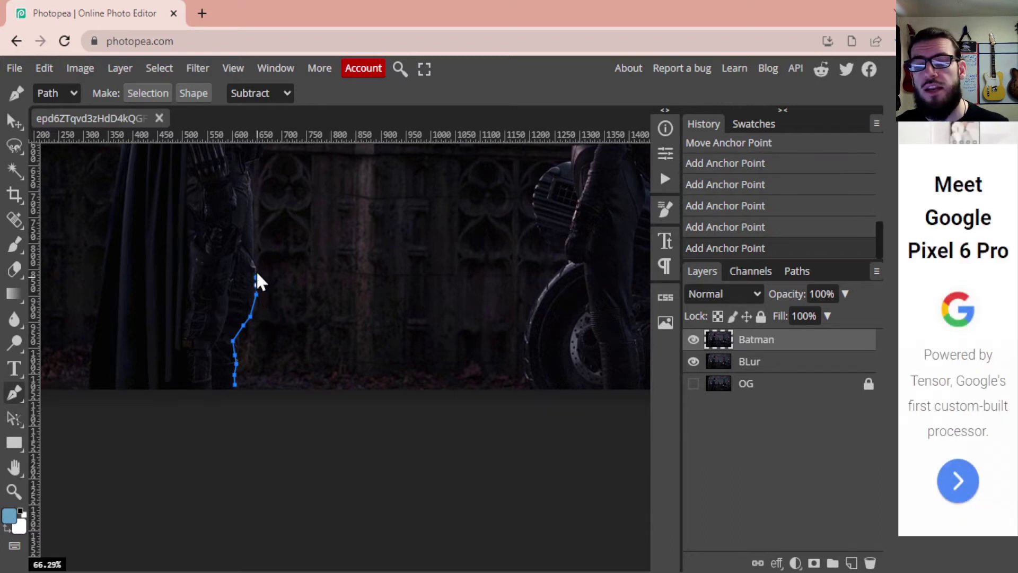
Step: Undo the whole pen path by reverting the history to the Layer Order state
scroll(256, 271, "up", 2)
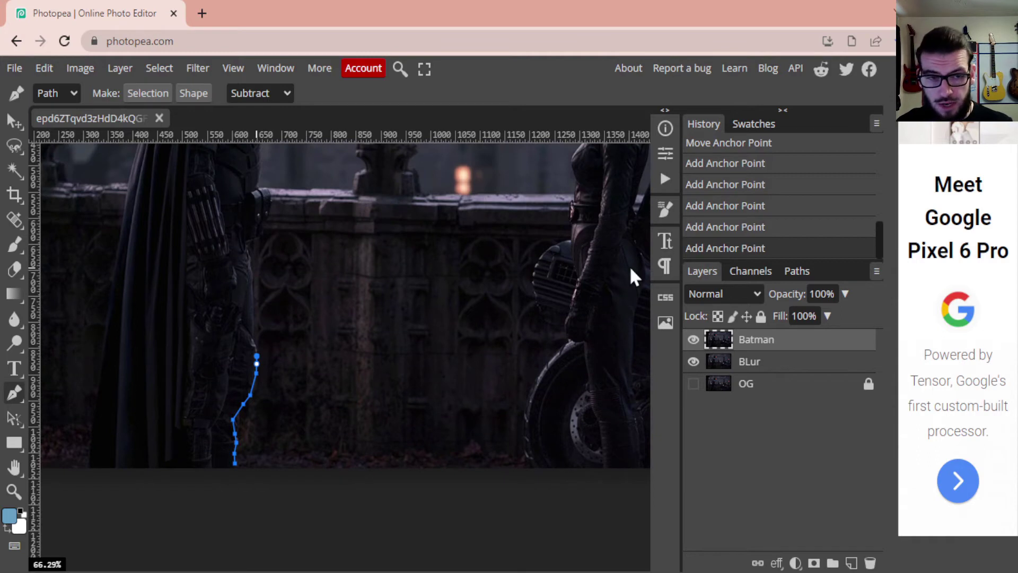
scroll(750, 227, "up", 5)
scroll(752, 212, "down", 2)
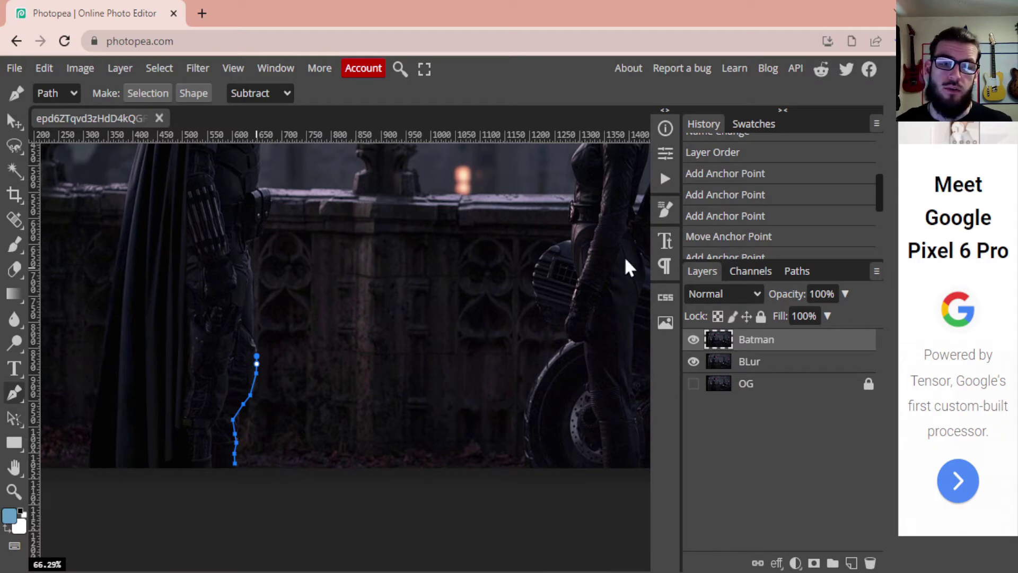
left_click(709, 153)
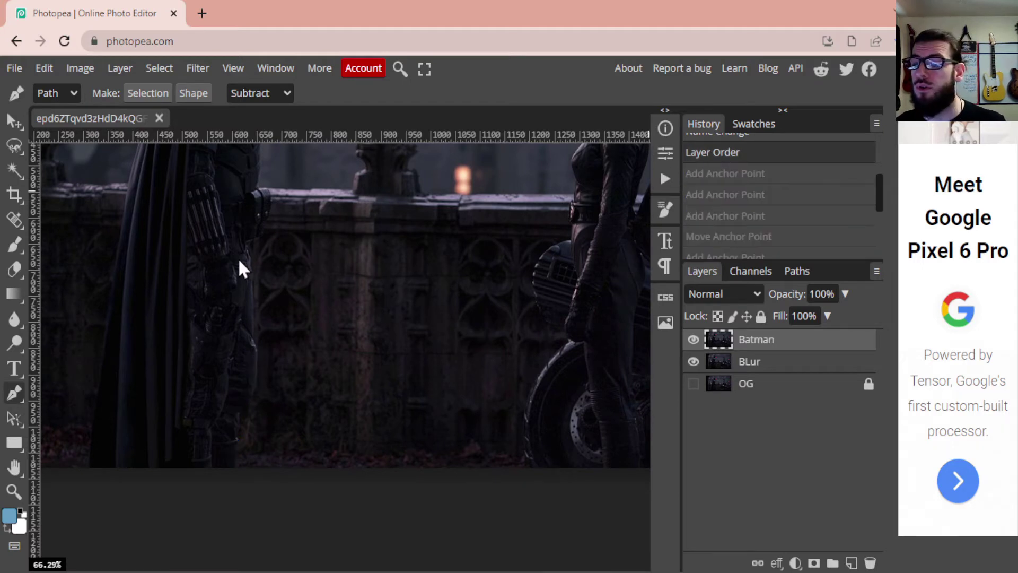
Step: Trace Batman's front edge with the Magnetic Lasso, starting at his foot and going up the leg, around the belt pouch to the abdomen
left_click(16, 142)
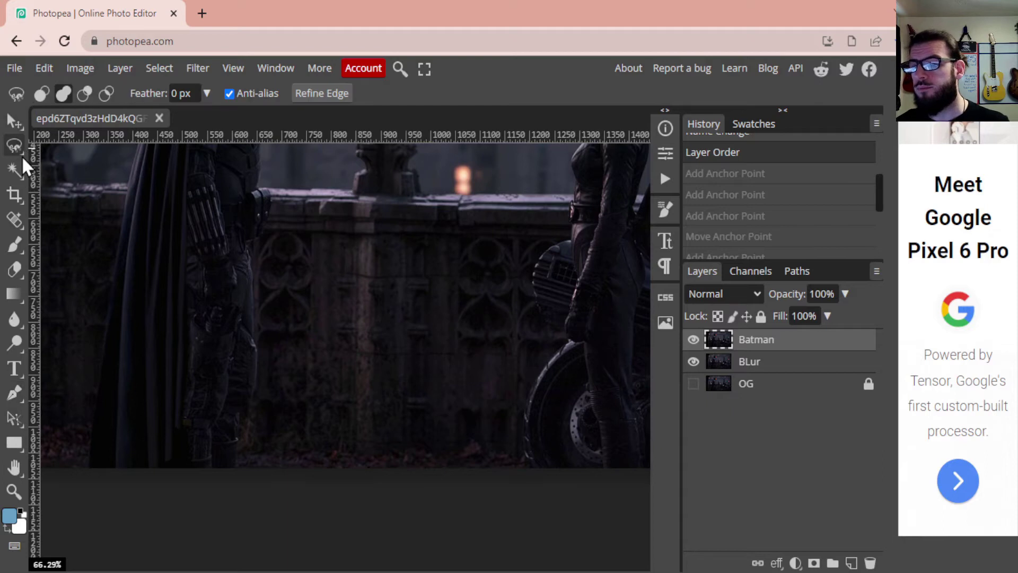
right_click(18, 145)
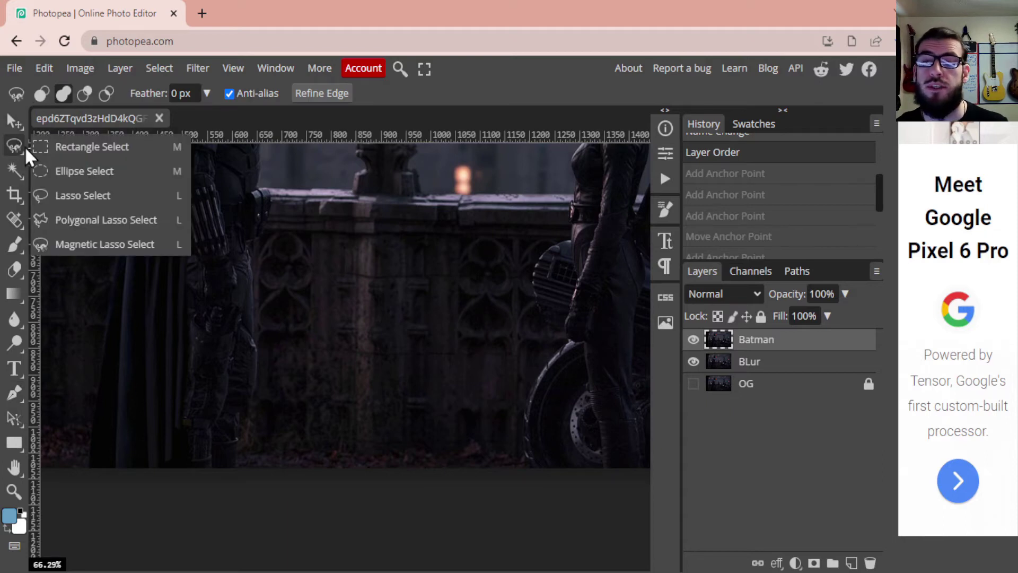
left_click(91, 244)
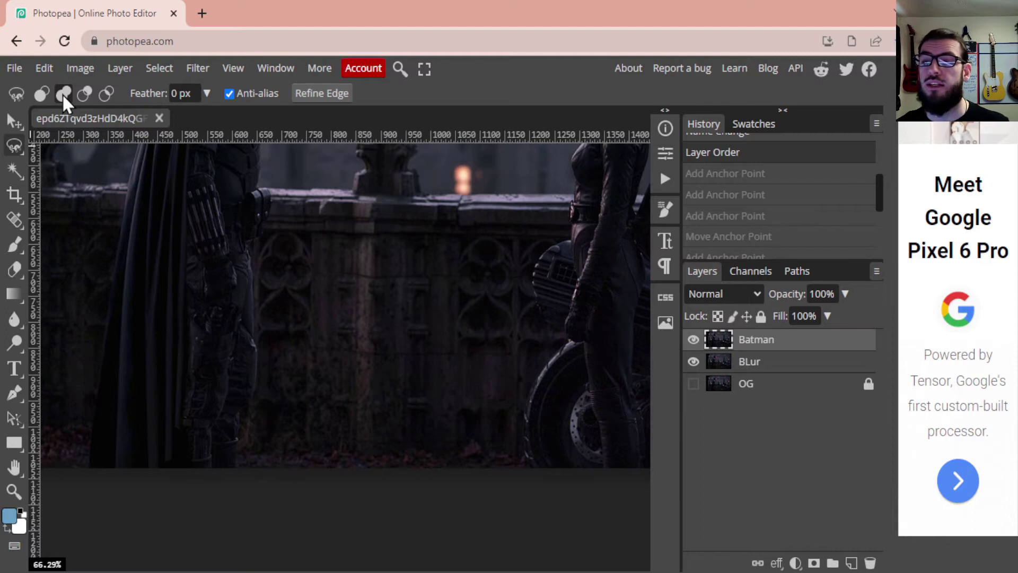
left_click(236, 463)
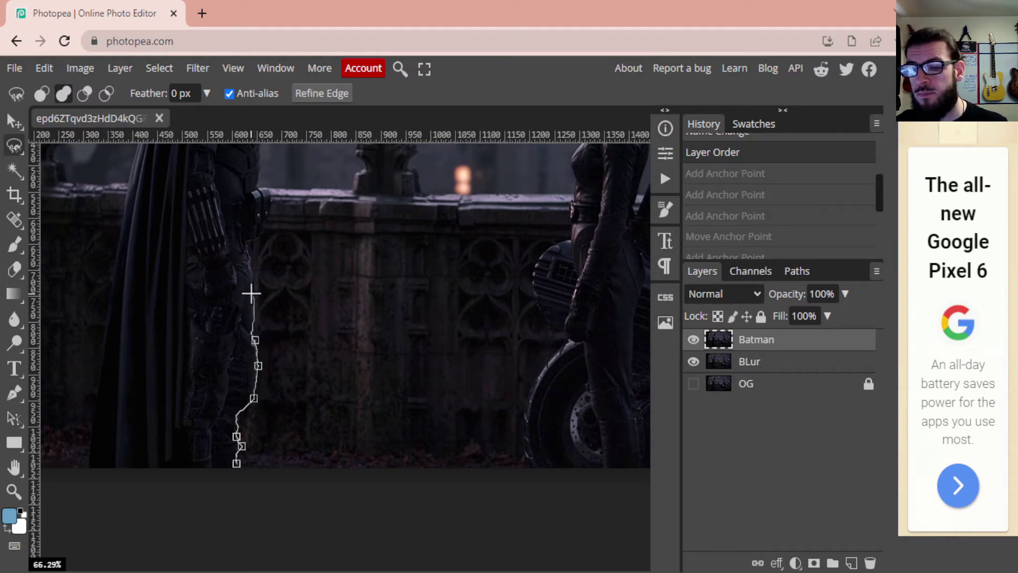
left_click(252, 268)
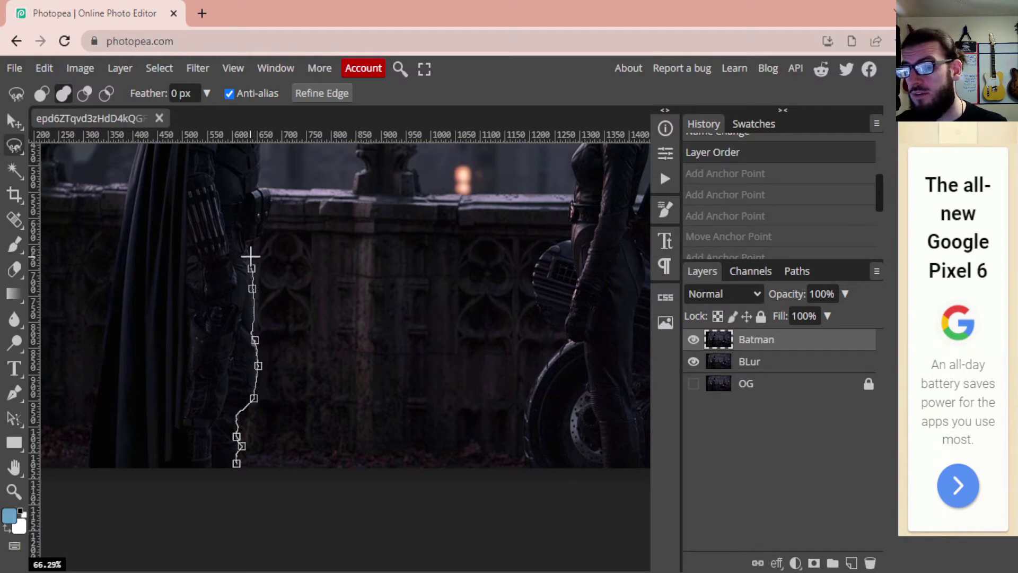
left_click(260, 240)
left_click(269, 215)
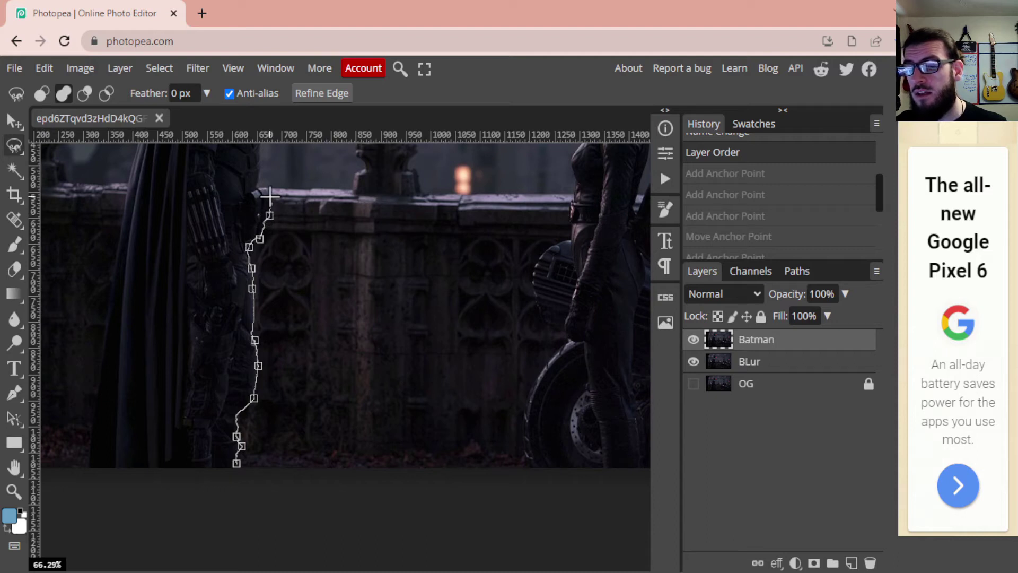
scroll(266, 198, "up", 3)
left_click(258, 267)
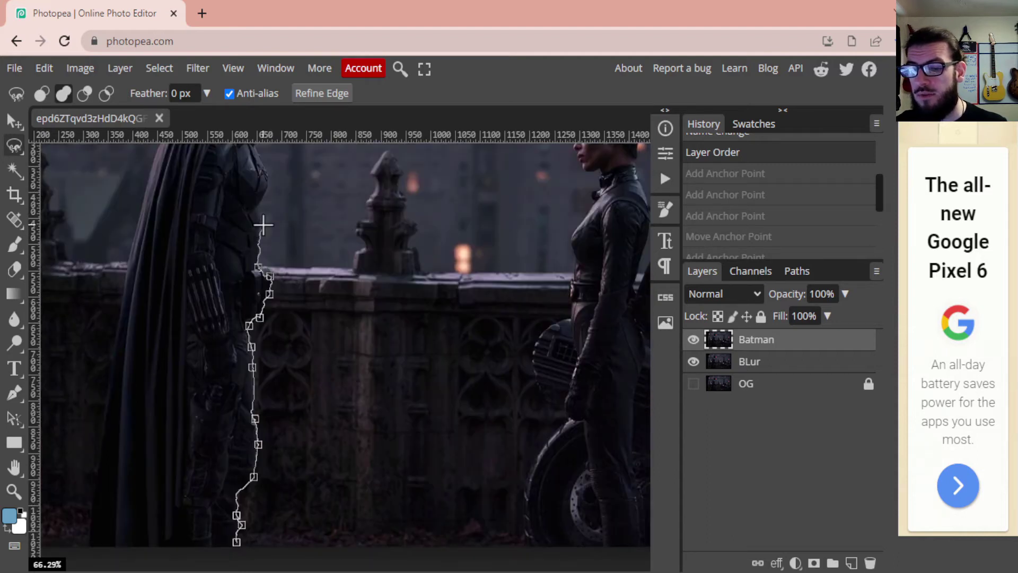
left_click(263, 224)
Step: Continue the lasso outline up Batman's abdomen and chest armor to his neck
scroll(263, 225, "up", 3)
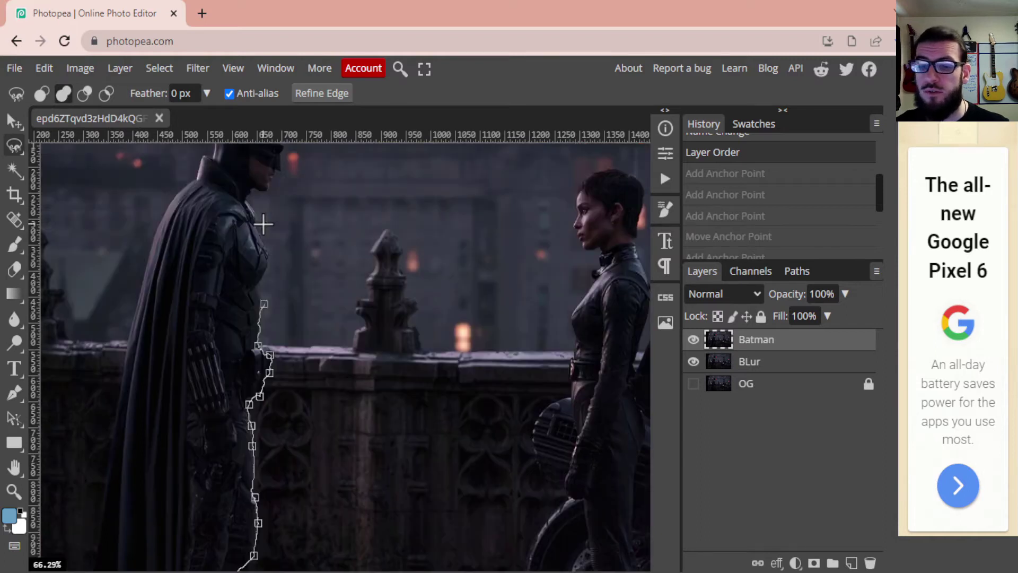
left_click(263, 241)
left_click(257, 230)
left_click(254, 212)
left_click(247, 195)
left_click(254, 187)
Step: Continue the lasso outline around Batman's chin, face and forehead, over the pointed ear to the back of the cowl
scroll(270, 193, "up", 3)
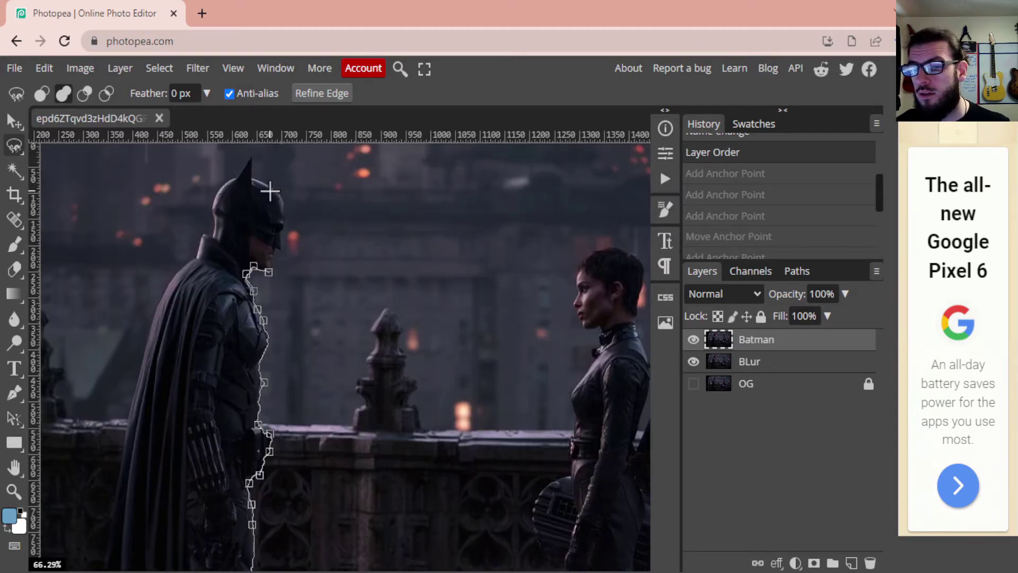
left_click(268, 272)
left_click(276, 251)
left_click(282, 249)
left_click(285, 216)
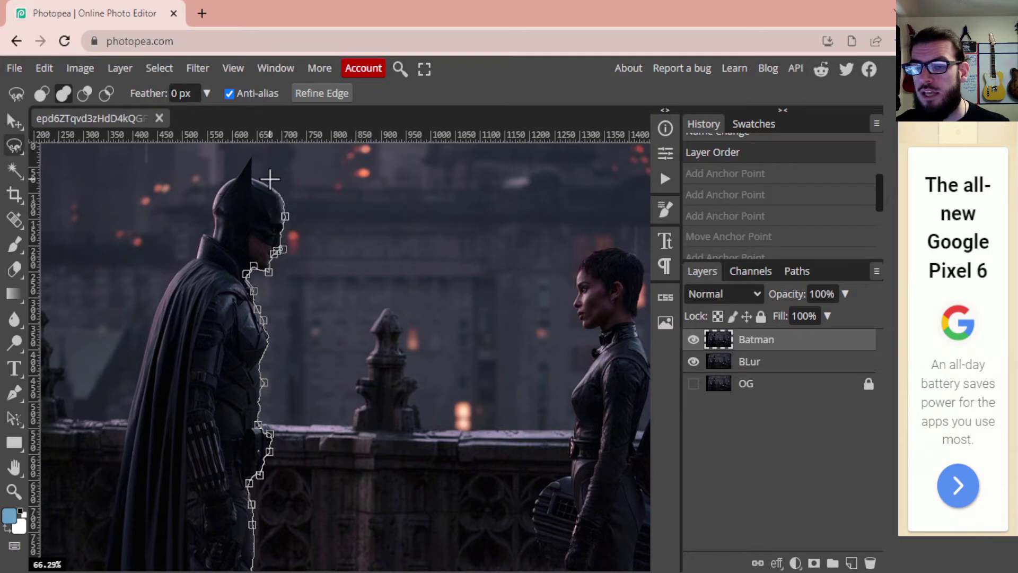
left_click(282, 206)
left_click(255, 177)
left_click(250, 157)
left_click(232, 179)
left_click(224, 185)
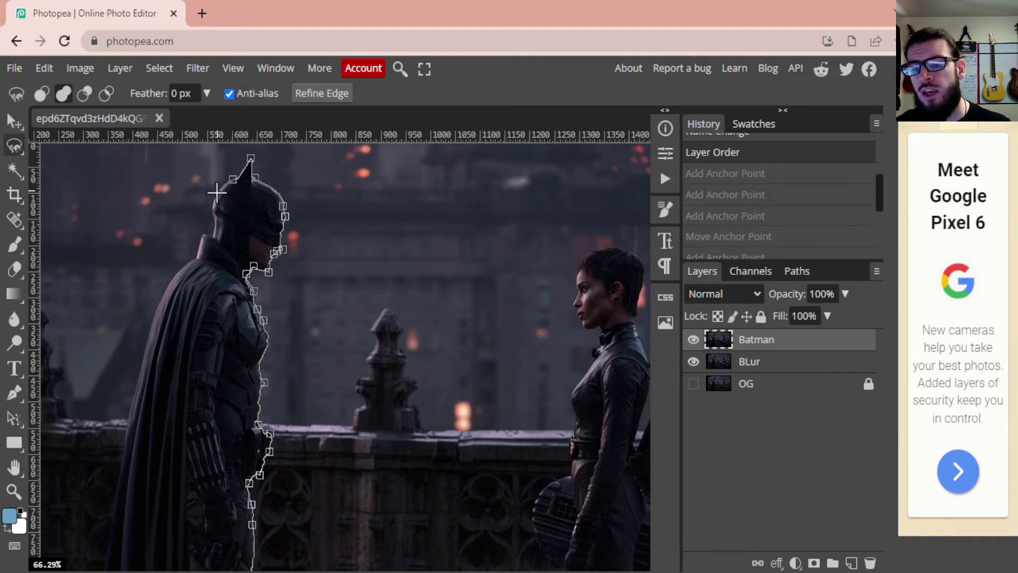
Step: Extend the lasso outline down the back of Batman's head, around the raised collar and over the cape's shoulder
left_click(215, 220)
left_click(213, 236)
left_click(201, 231)
left_click(201, 241)
left_click(197, 252)
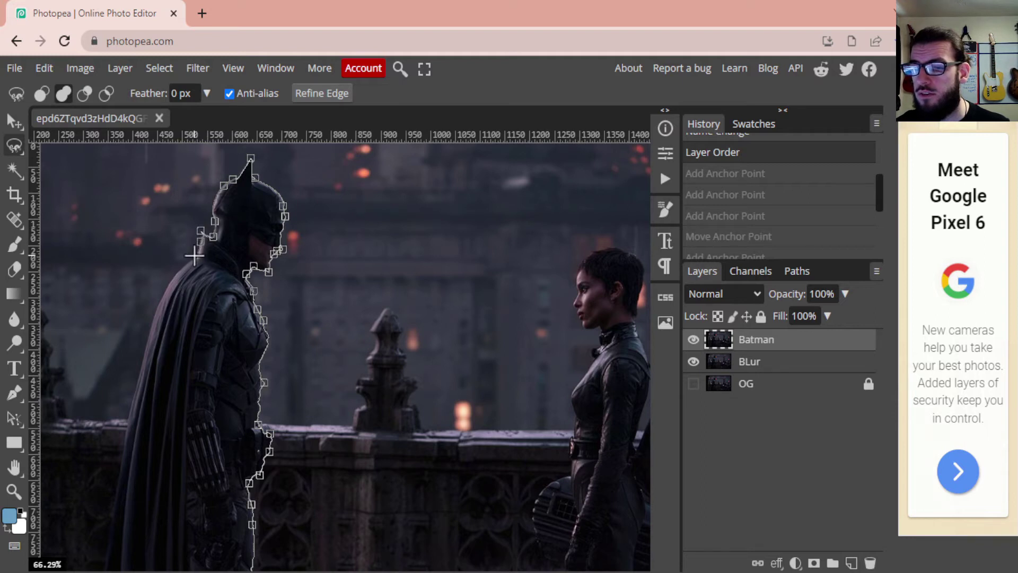
left_click(171, 281)
Step: Trace the cape's back edge from the shoulder down past the stone railing
scroll(171, 281, "down", 3)
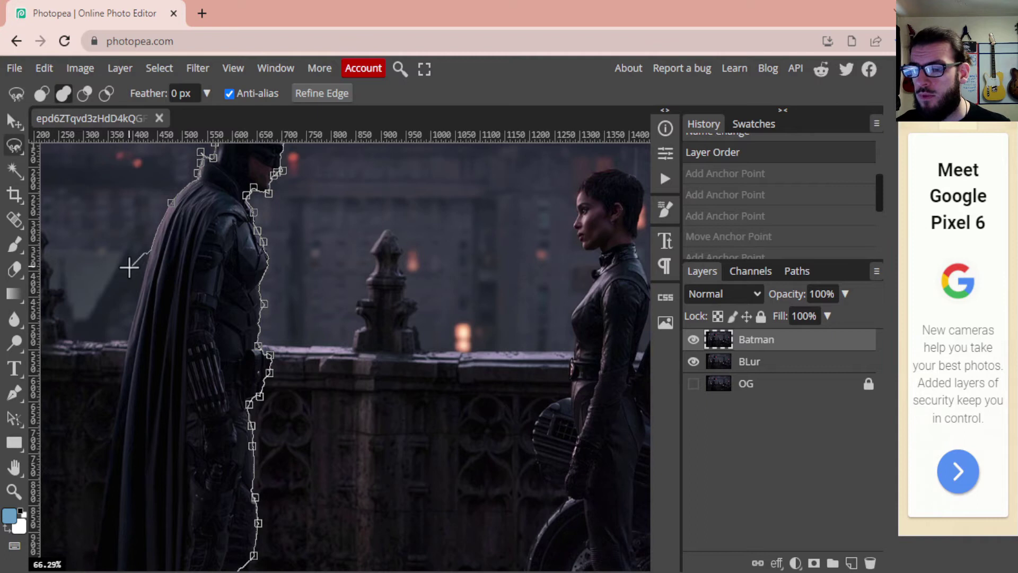
left_click(141, 281)
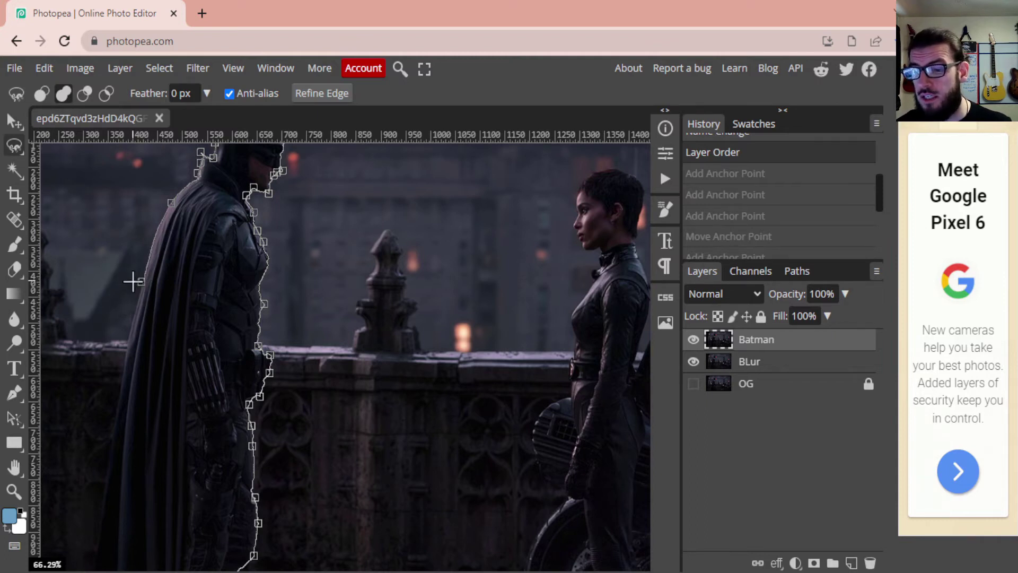
left_click(138, 299)
left_click(131, 329)
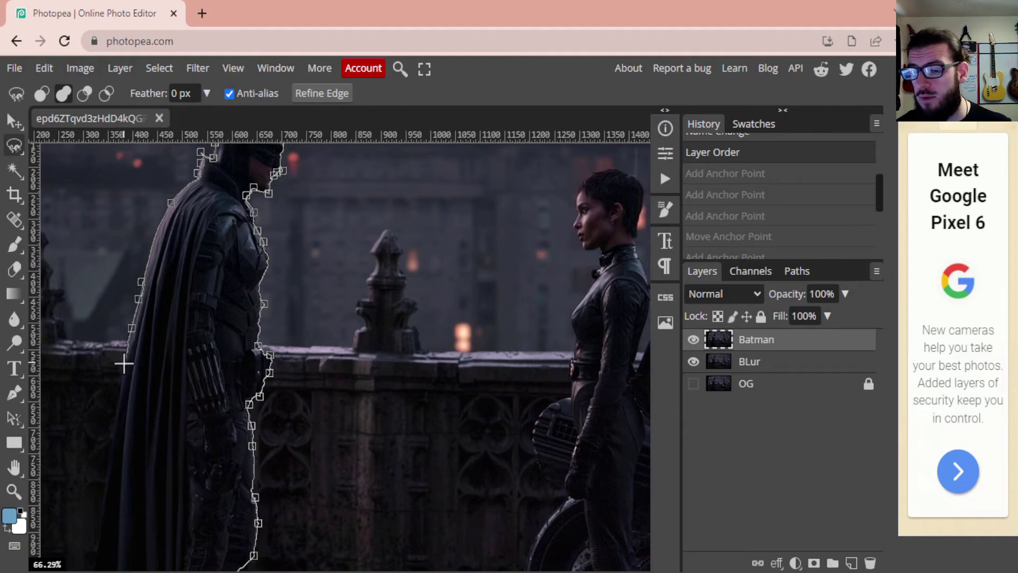
left_click(125, 363)
scroll(122, 364, "down", 3)
left_click(129, 238)
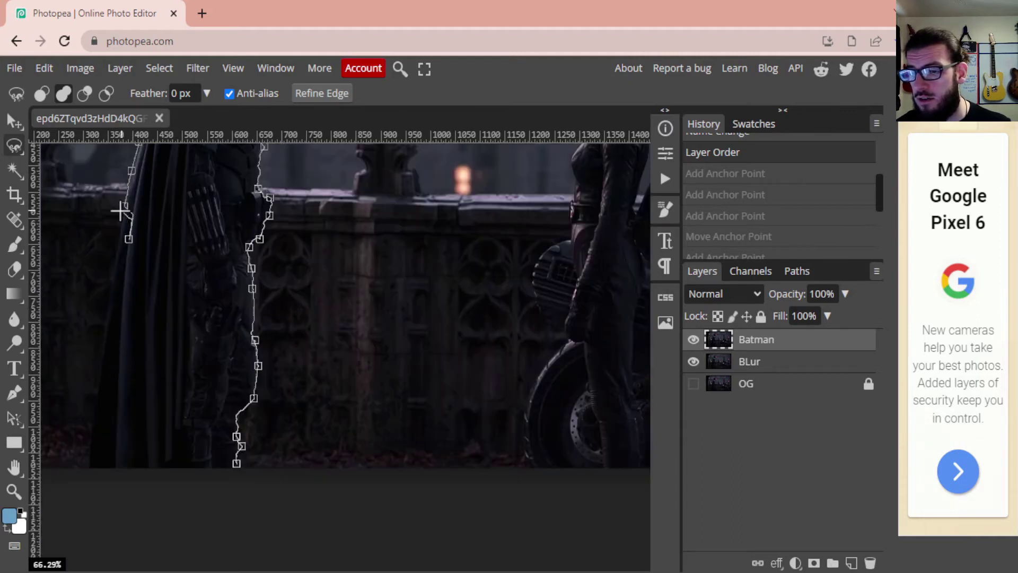
left_click(130, 226)
left_click(122, 214)
left_click(120, 233)
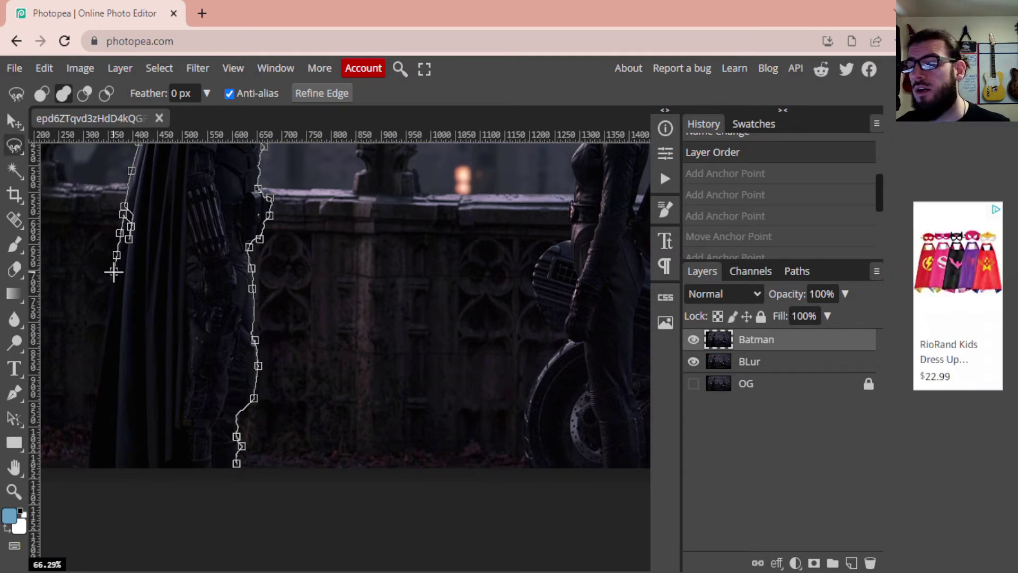
Step: Trace the cape's lower back edge to the image's lower border and close the lasso selection at Batman's foot
left_click(114, 271)
left_click(109, 298)
left_click(104, 342)
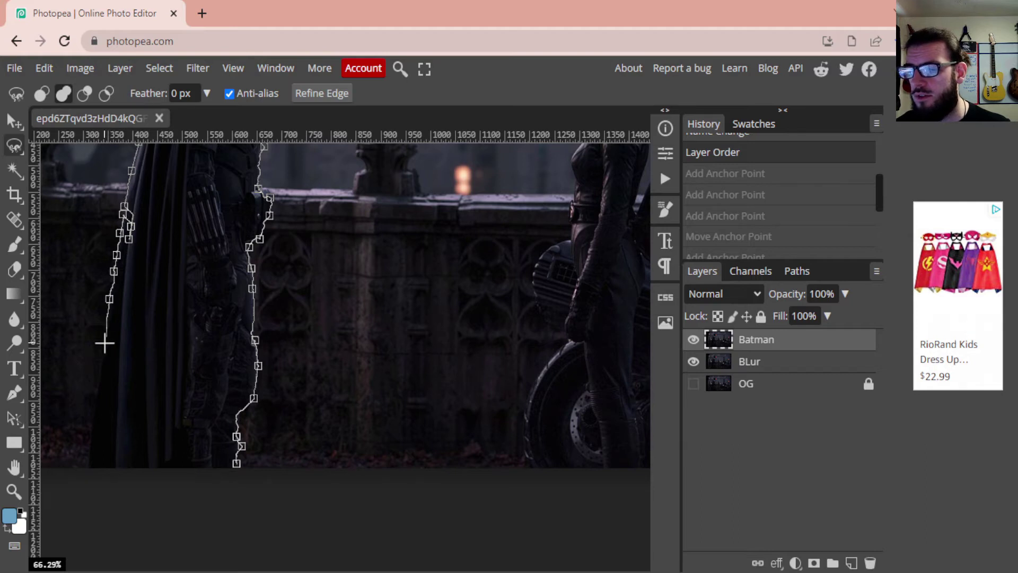
left_click(97, 387)
left_click(95, 430)
left_click(90, 467)
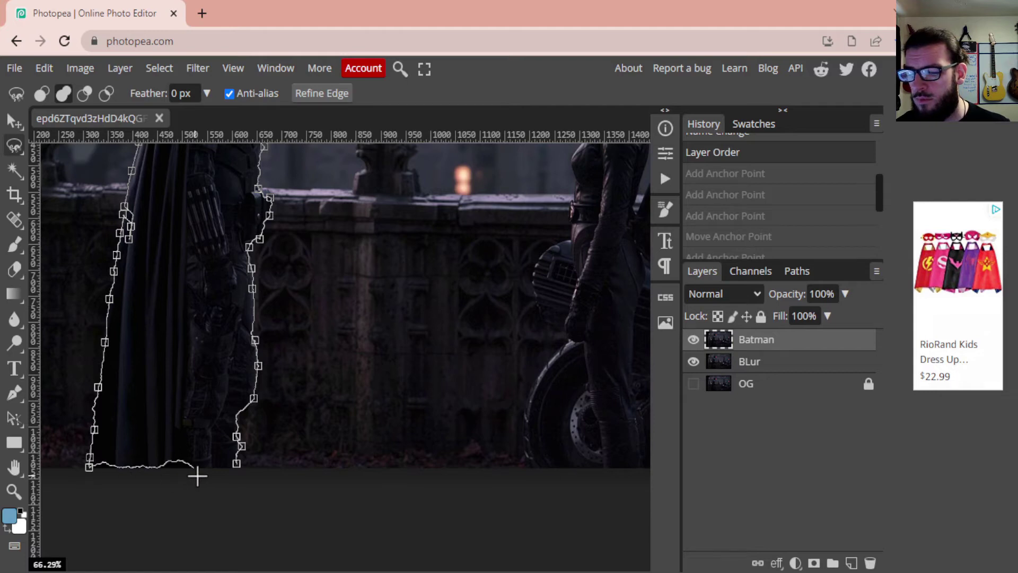
double_click(237, 465)
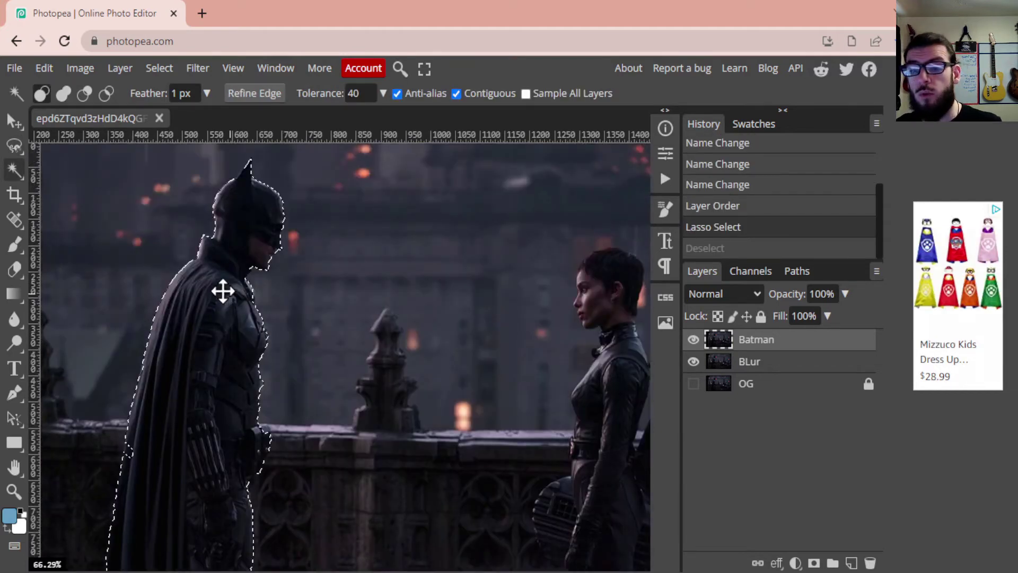
Step: Add the missed notch in the cape's back edge and the area above the belt pouch to the selection, and review its outline
scroll(212, 247, "down", 3)
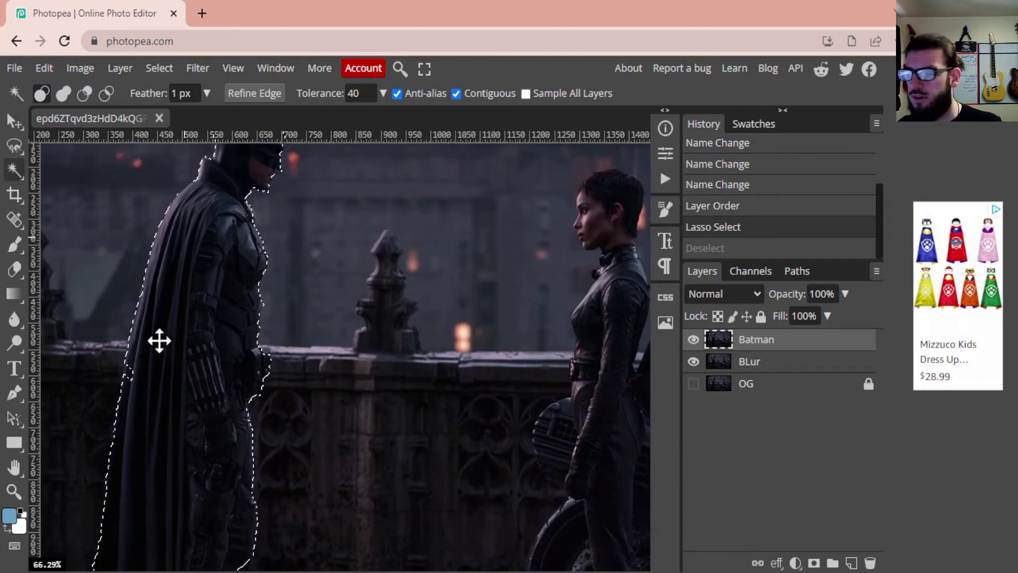
left_click(15, 145)
key("shift")
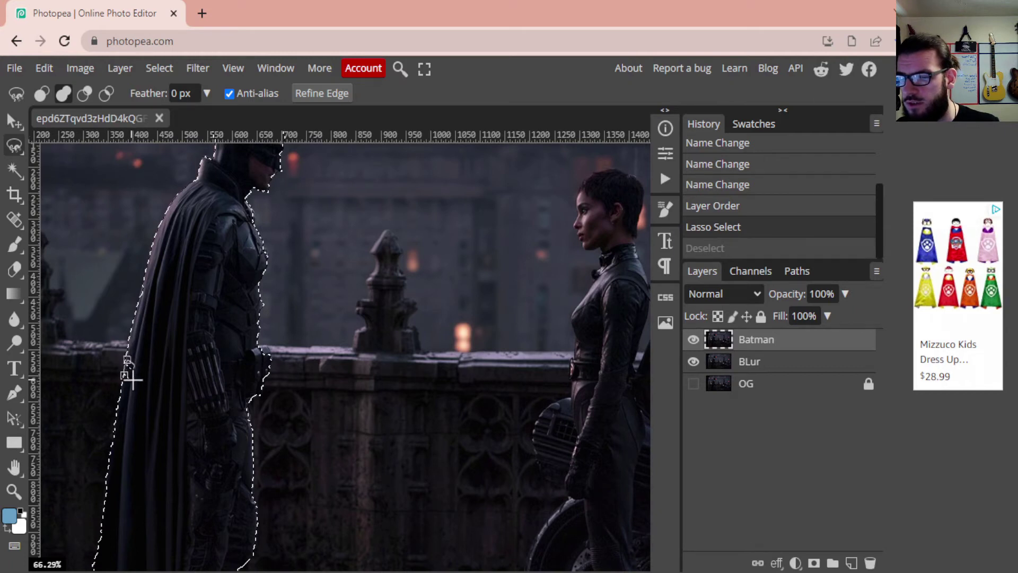
left_click_drag(125, 364, 124, 374)
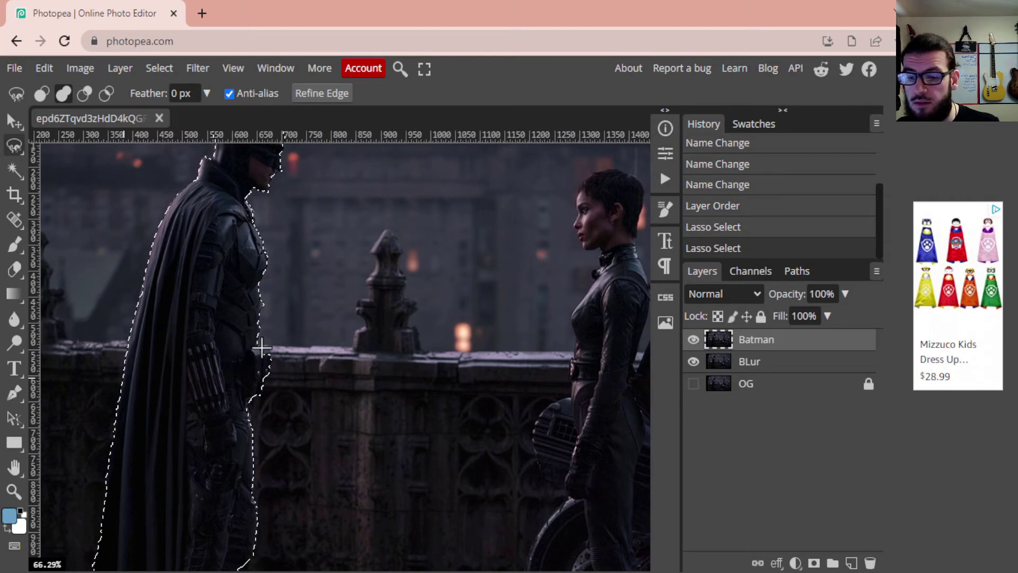
mouse_move(267, 348)
left_mouse_down()
mouse_move(269, 371)
mouse_move(259, 350)
left_mouse_up()
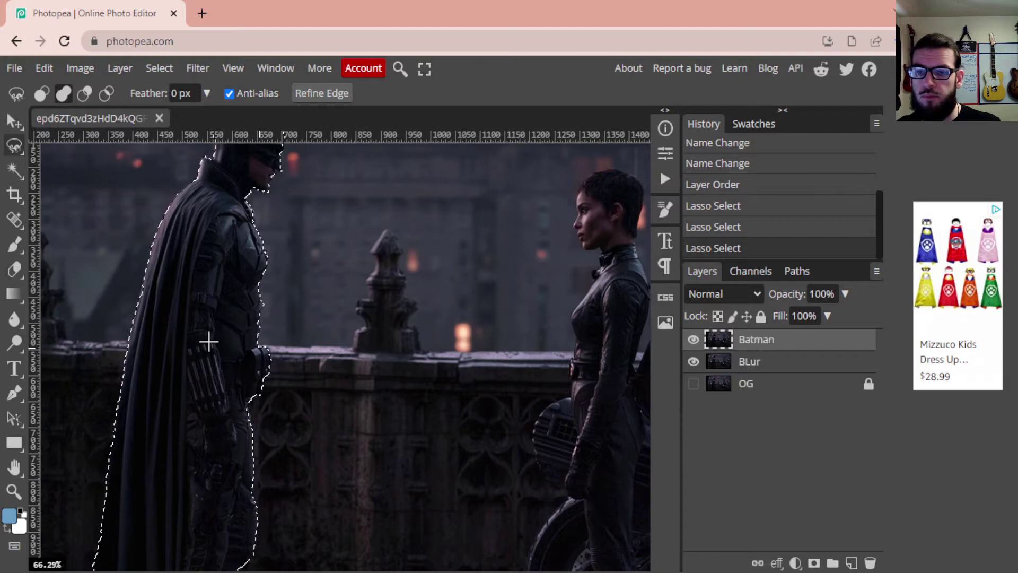
scroll(207, 342, "down", 3)
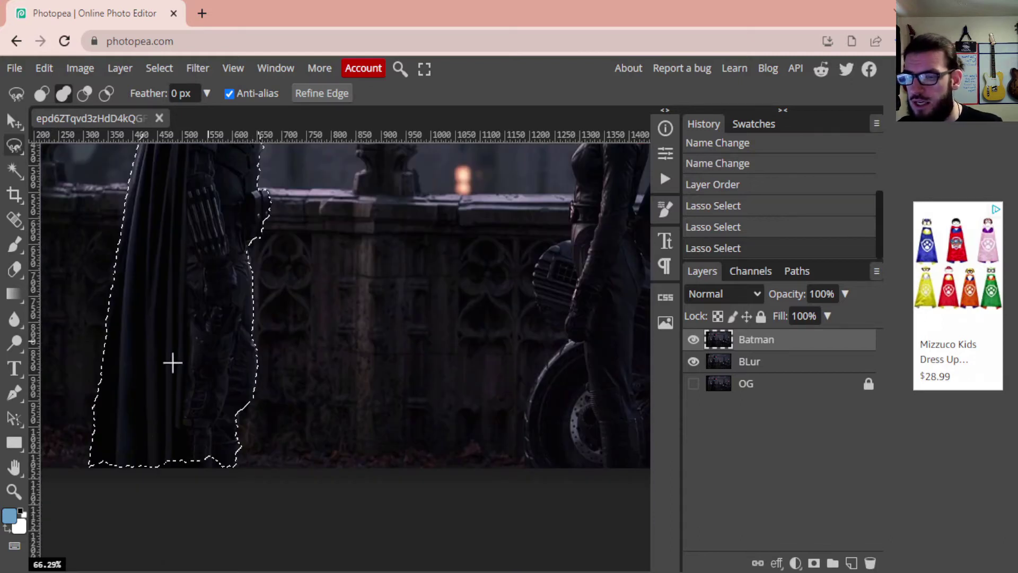
scroll(207, 303, "up", 2)
scroll(227, 269, "up", 2)
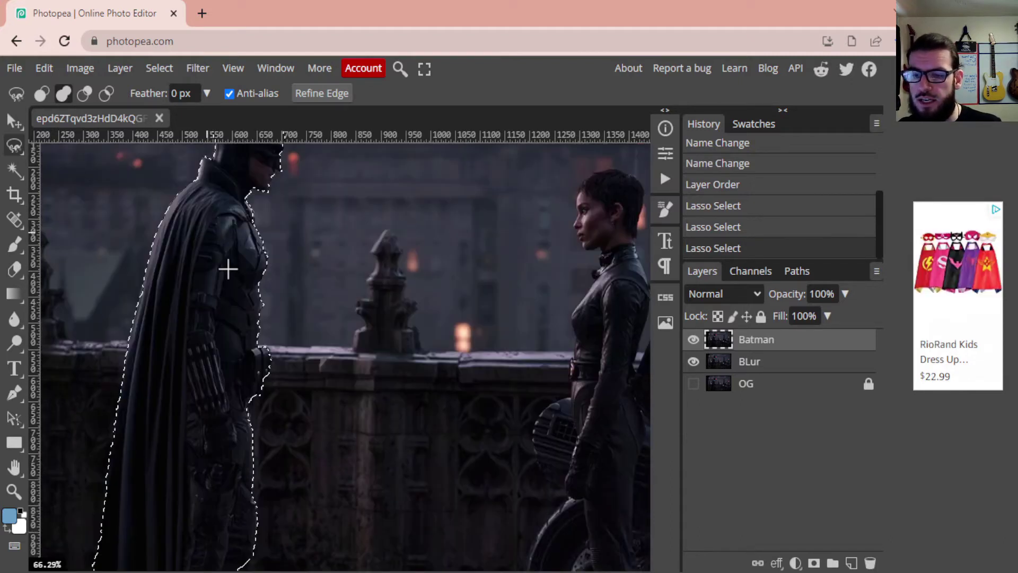
scroll(228, 269, "up", 2)
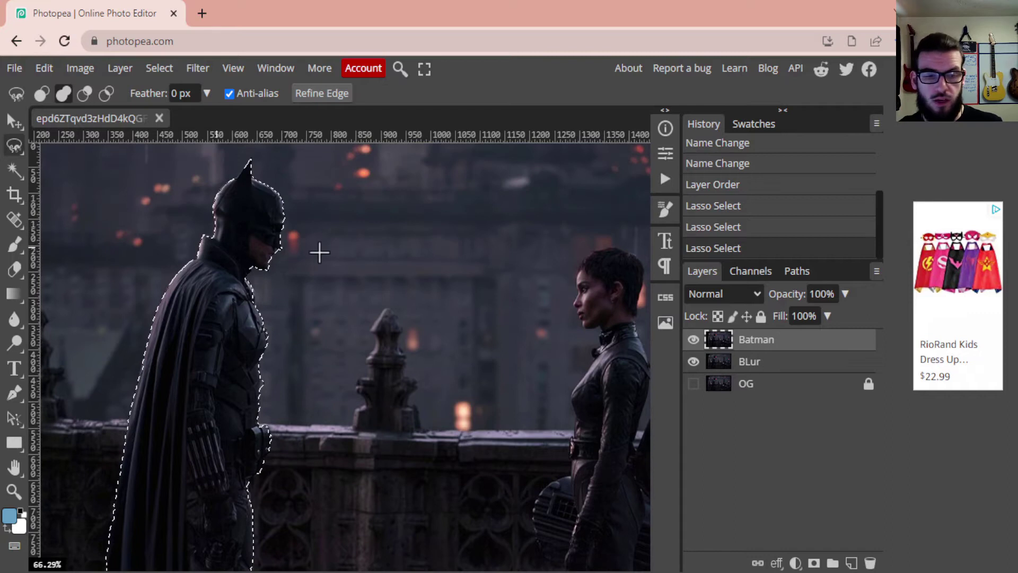
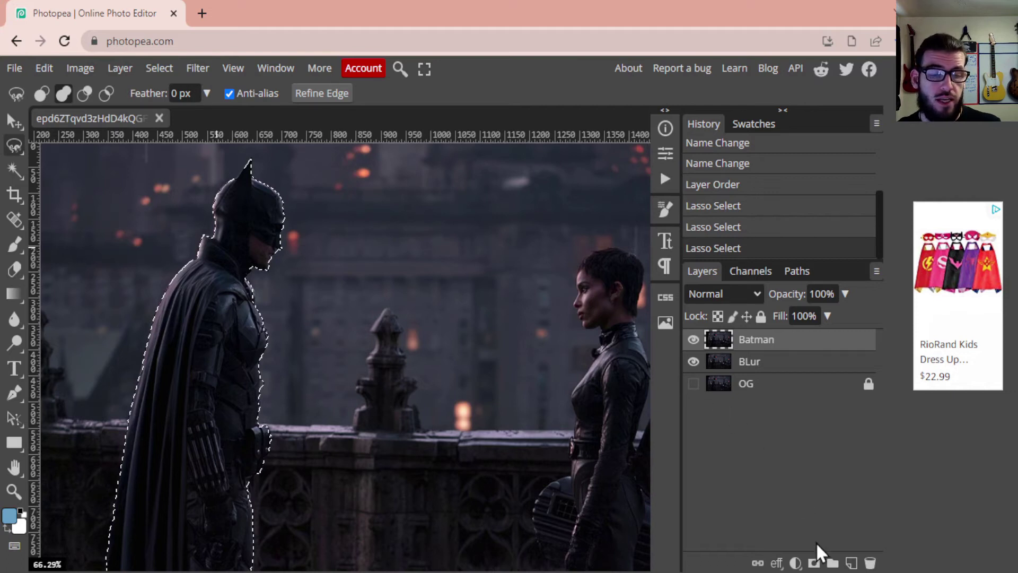
Step: Try masking the Batman layer with the selection, check the cutout with the BLur layer hidden, and undo the mask
left_click(814, 563)
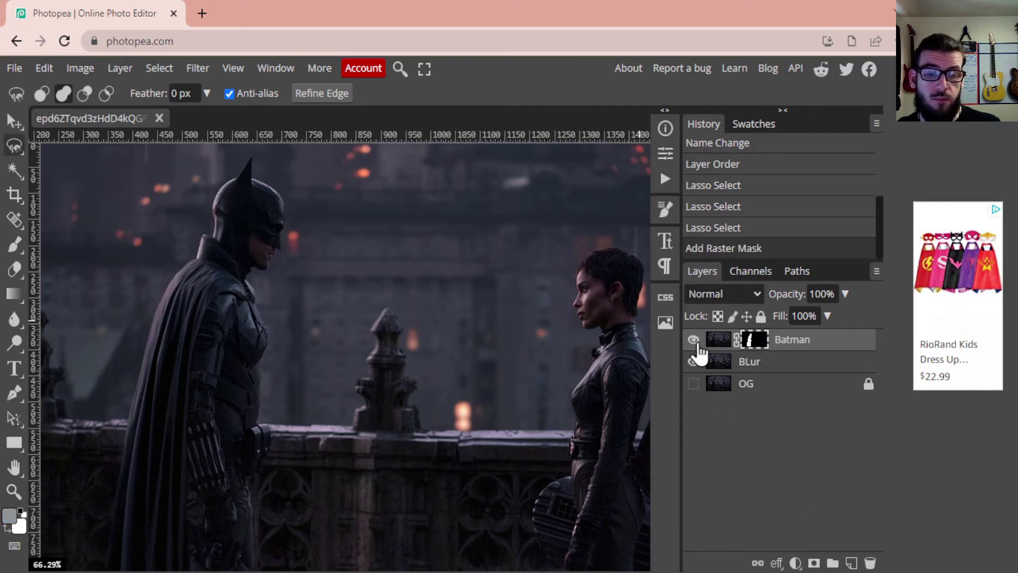
left_click(693, 362)
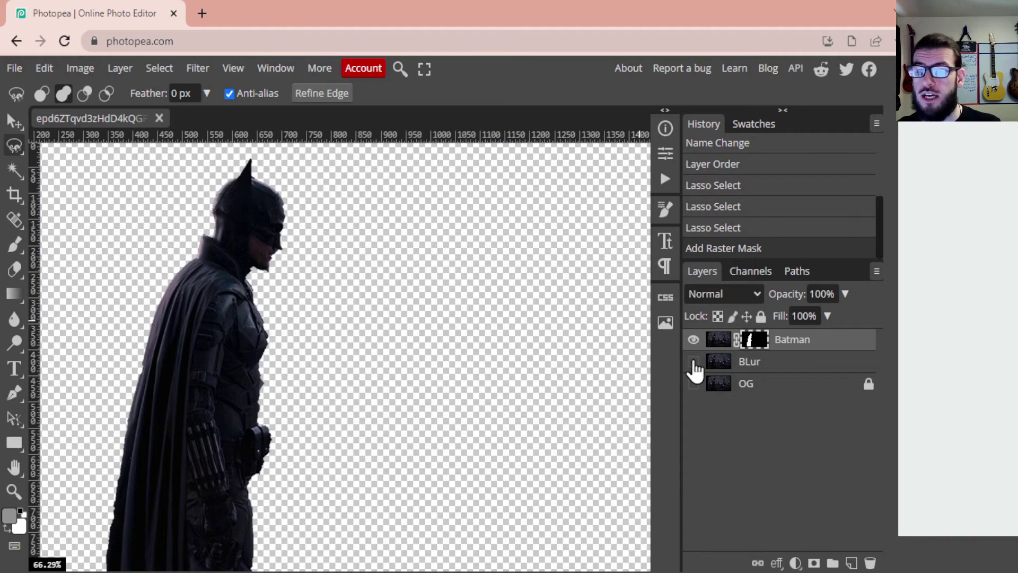
left_click(693, 362)
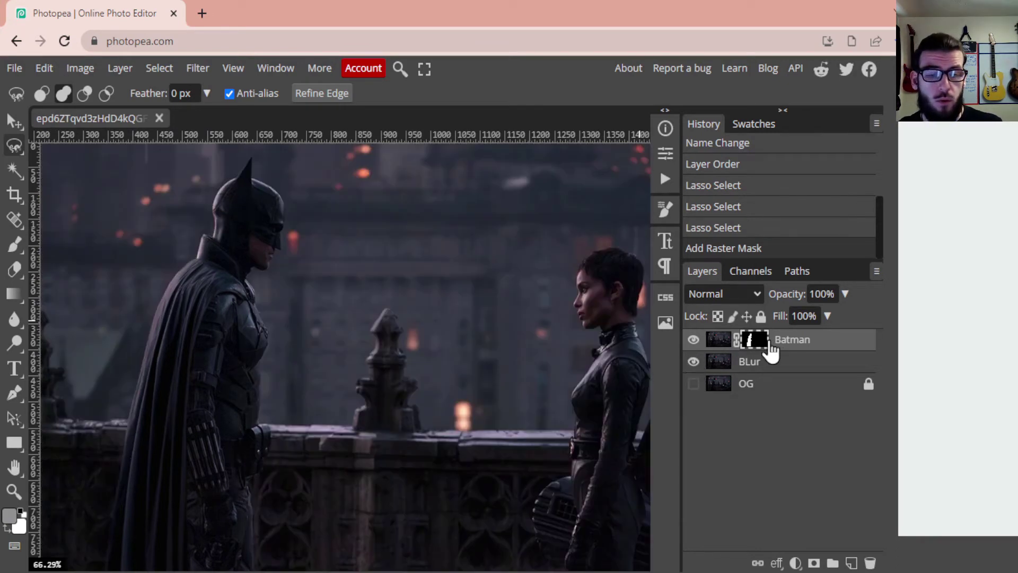
key("ctrl+z")
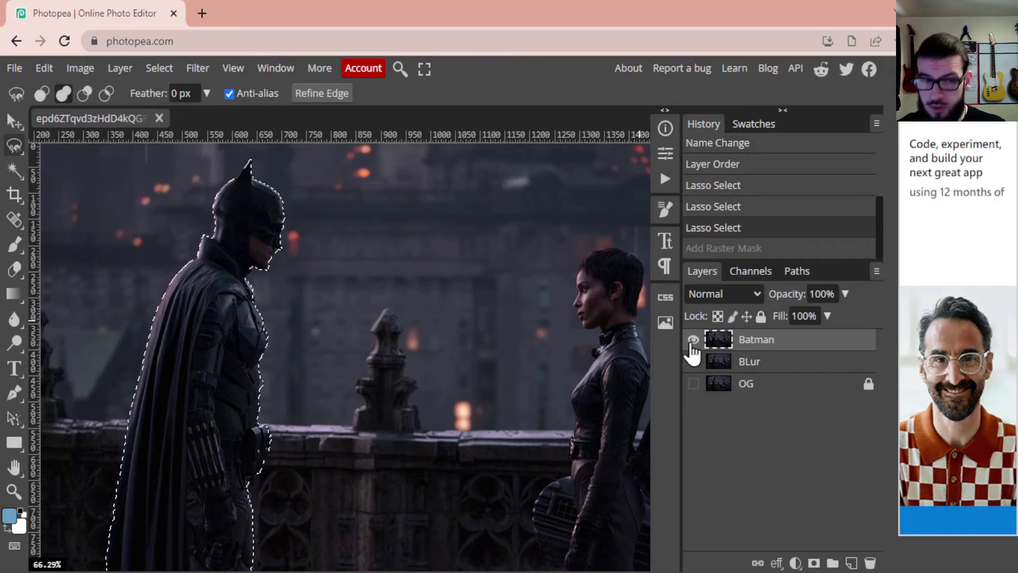
Step: Copy the selected Batman onto a new layer and inspect the cutout by toggling the Batman and BLur layers' visibility
key("ctrl+c")
key("ctrl+v")
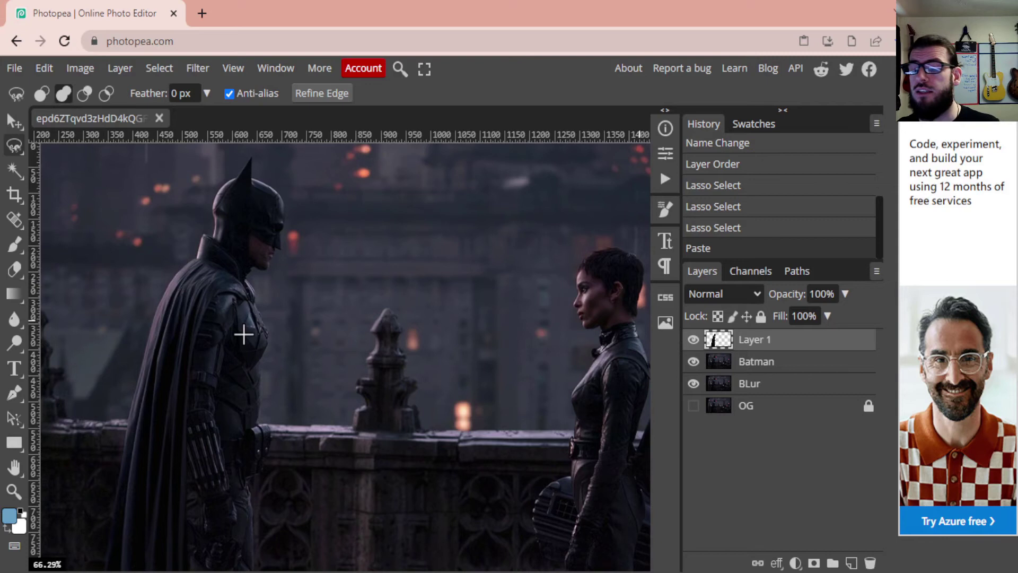
left_click(693, 362)
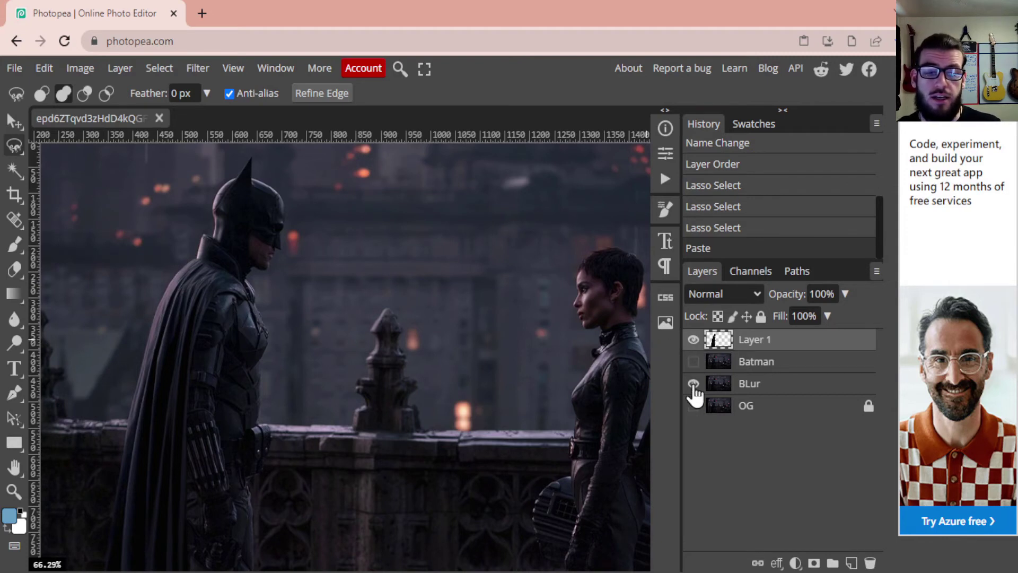
left_click(694, 383)
left_click(693, 384)
left_click(693, 363)
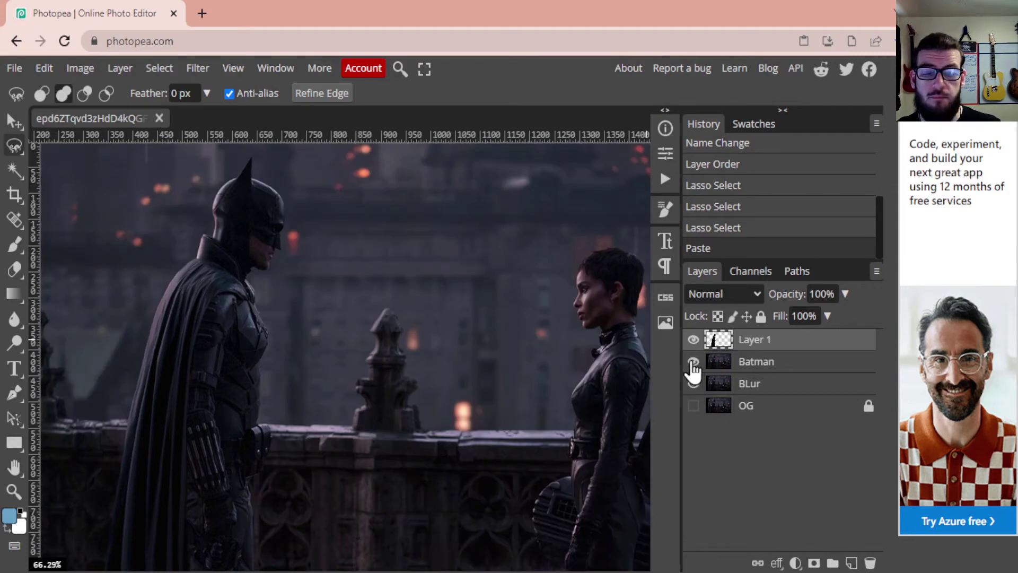
Step: Hide the Batman and BLur layers, and erase the stray tips at the cutout's chin and mask nose on Layer 1 with a 4 px eraser
left_click(694, 362)
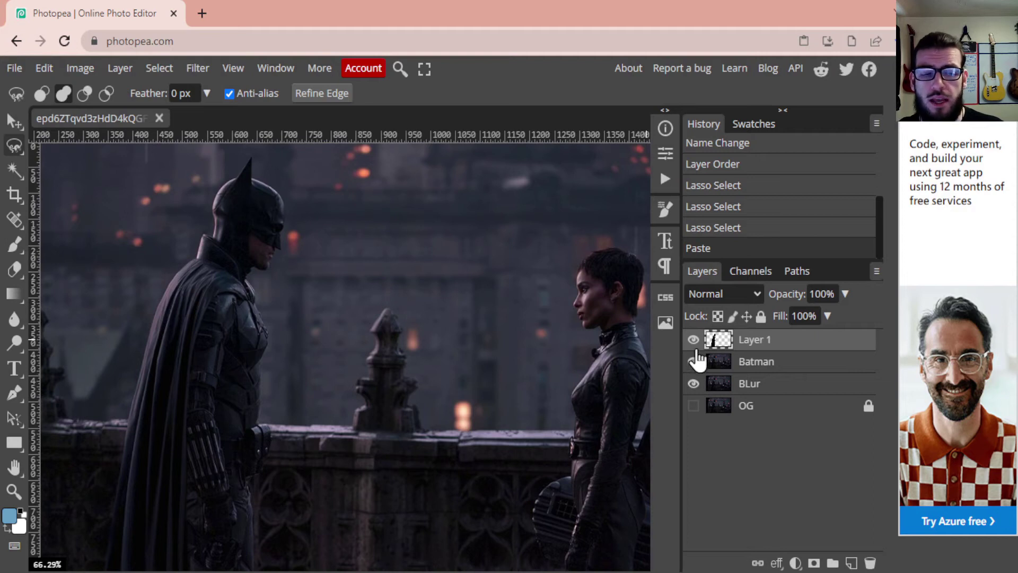
left_click(693, 384)
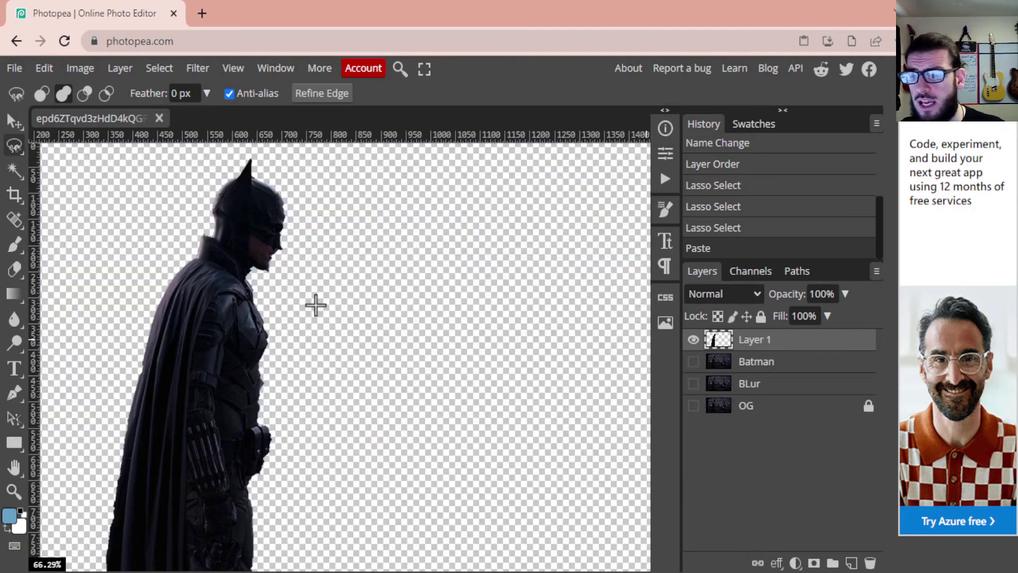
left_click(14, 492)
left_click(282, 244)
left_click(282, 244)
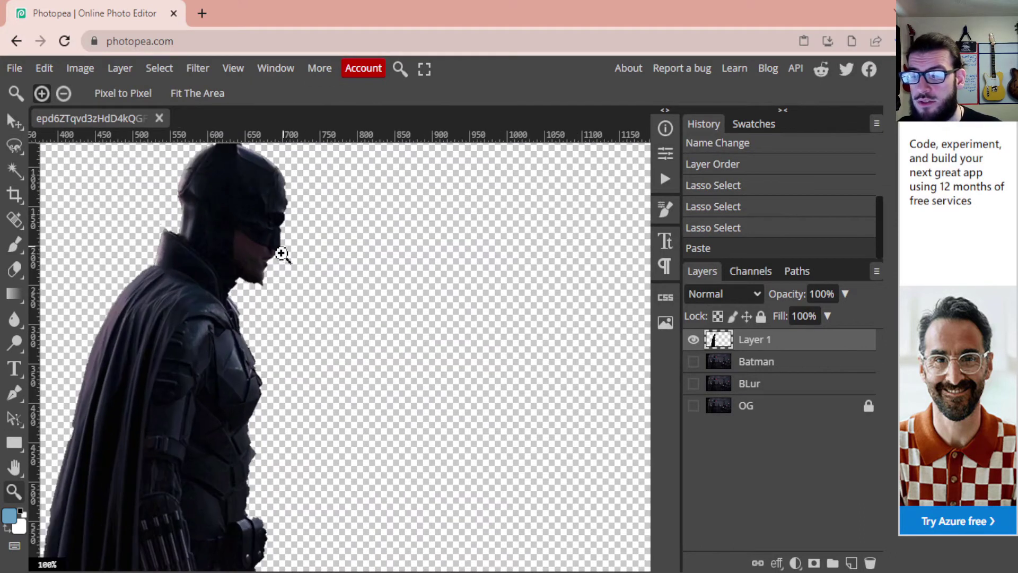
left_click(278, 254)
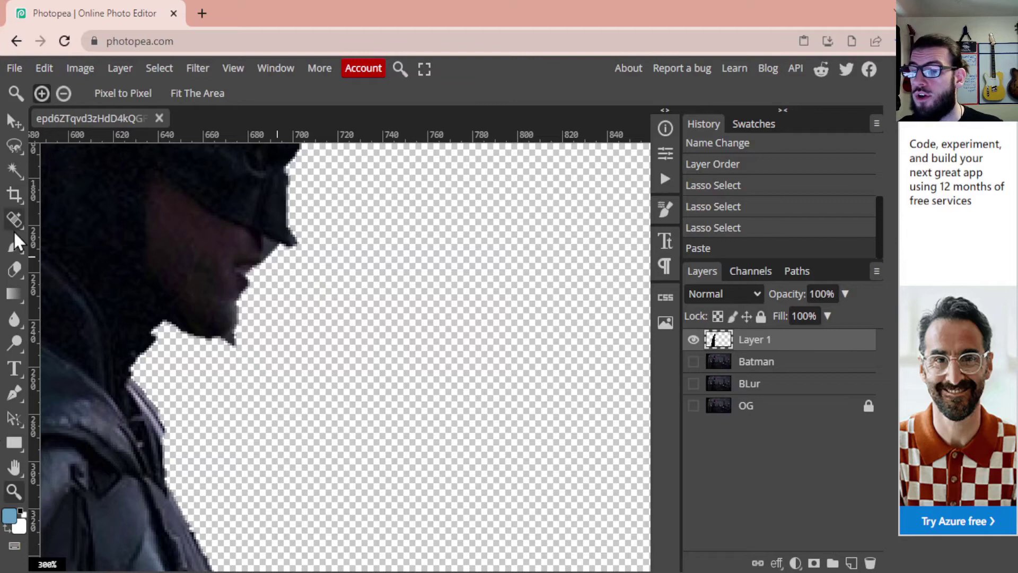
left_click(11, 268)
left_click(52, 275)
left_click(52, 94)
left_click_drag(140, 134, 130, 134)
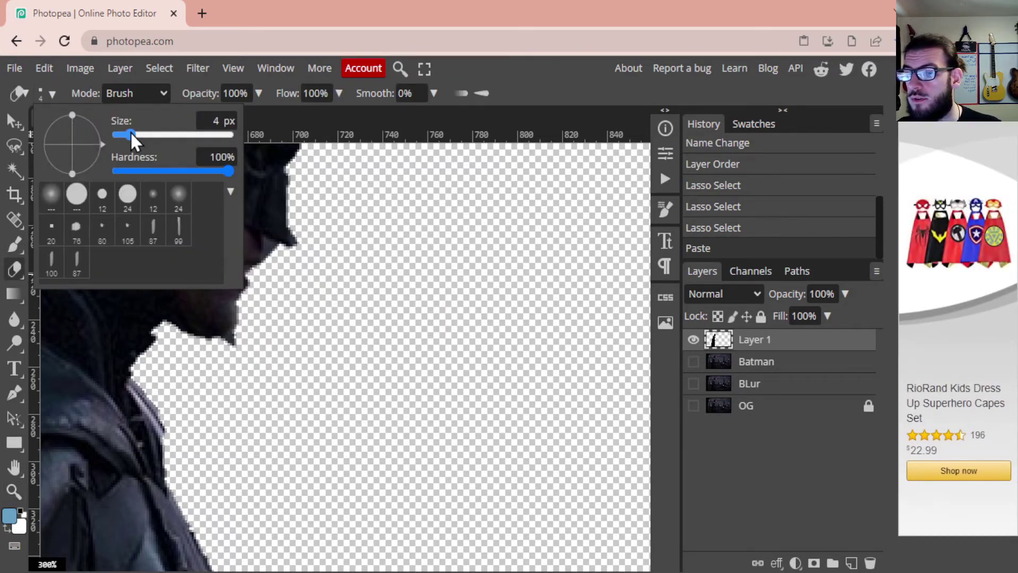
left_click_drag(234, 345, 242, 334)
left_click(242, 334)
left_click(301, 240)
Step: Erase the stray tip below the belt pouch on Layer 1 and check the rest of the cutout's edge down to the feet
scroll(223, 327, "down", 5)
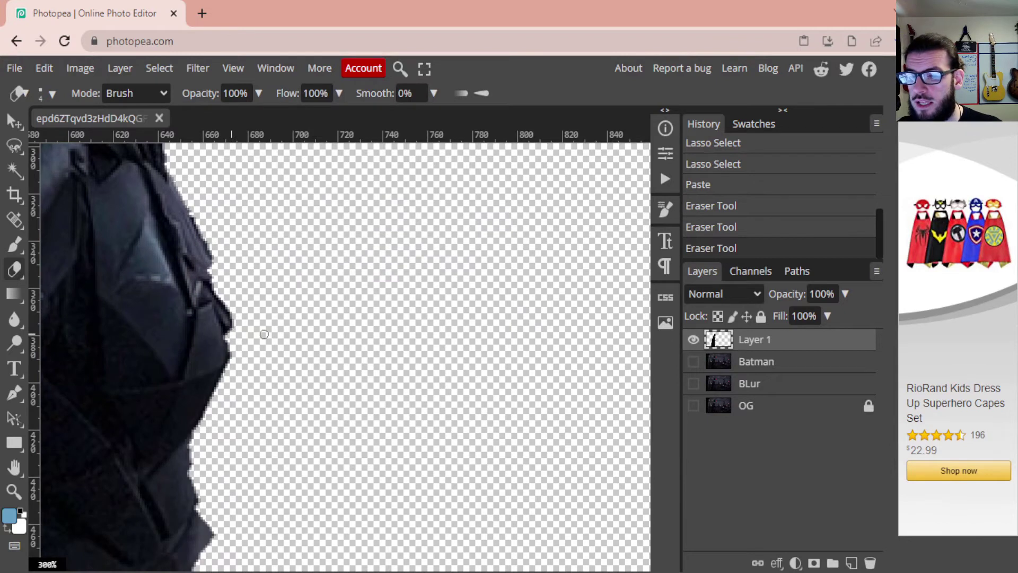
scroll(264, 334, "down", 8)
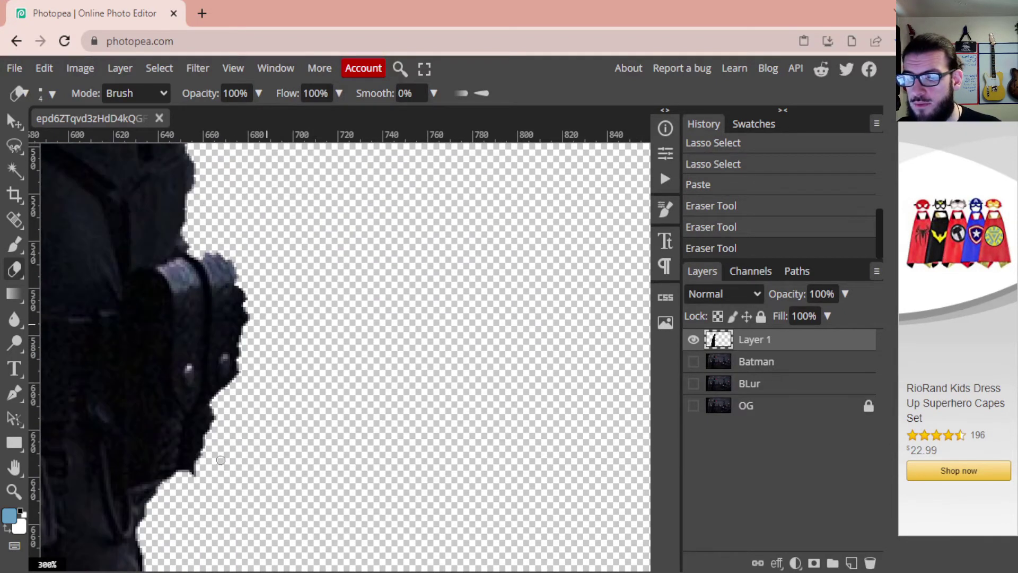
left_click_drag(191, 470, 203, 463)
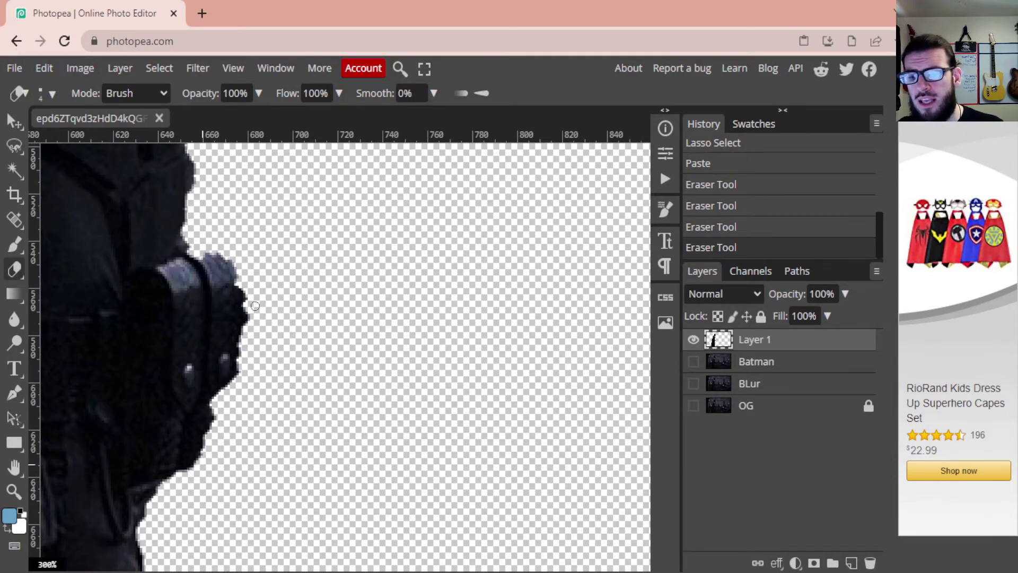
scroll(255, 306, "down", 15)
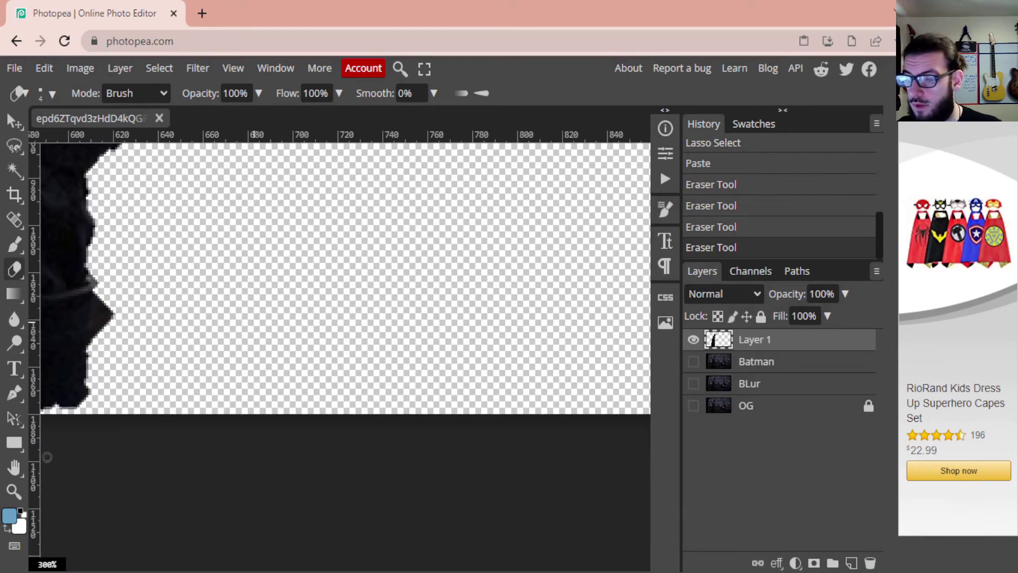
left_click(15, 488)
left_click(178, 337)
scroll(204, 333, "down", 10)
scroll(284, 348, "up", 1)
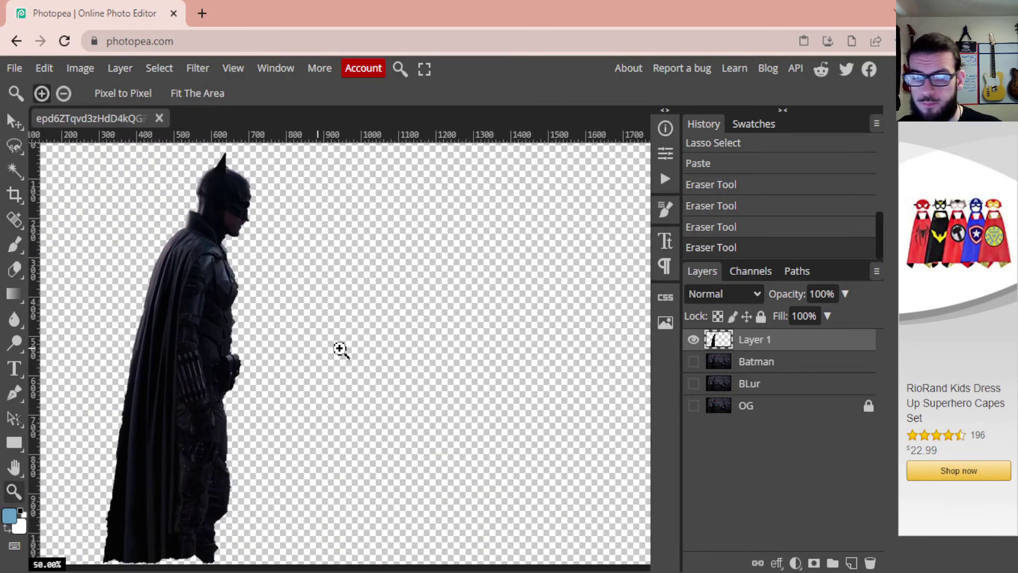
Step: Show the Batman layer and hide Layer 1, keeping Layer 1 as the active layer
left_click(693, 361)
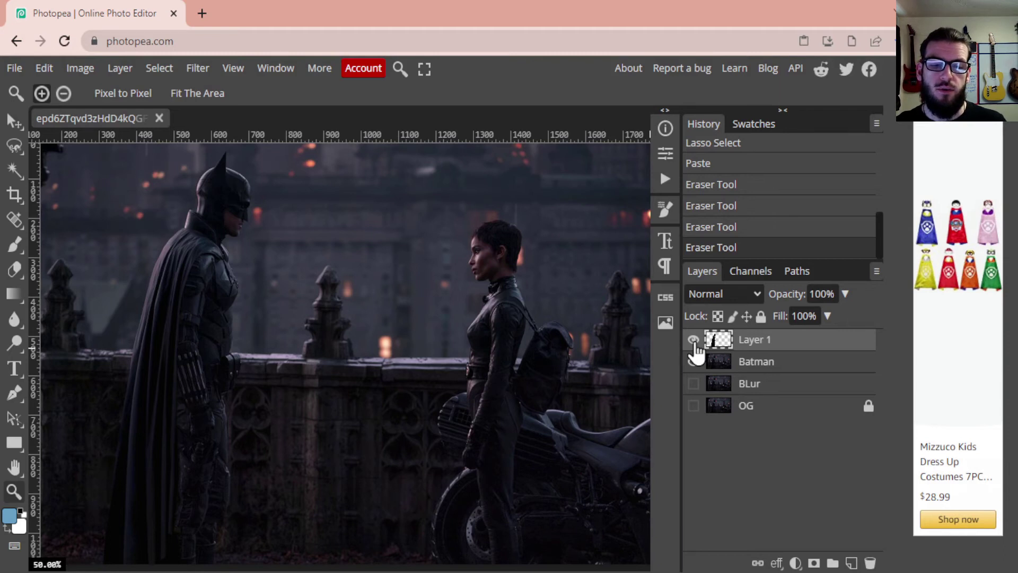
left_click(761, 366)
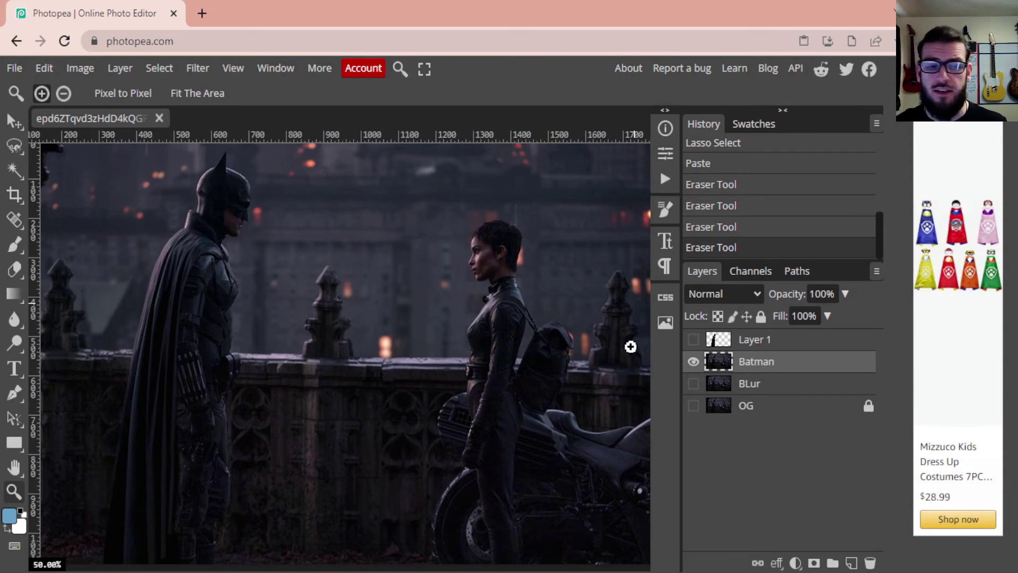
left_click(742, 340)
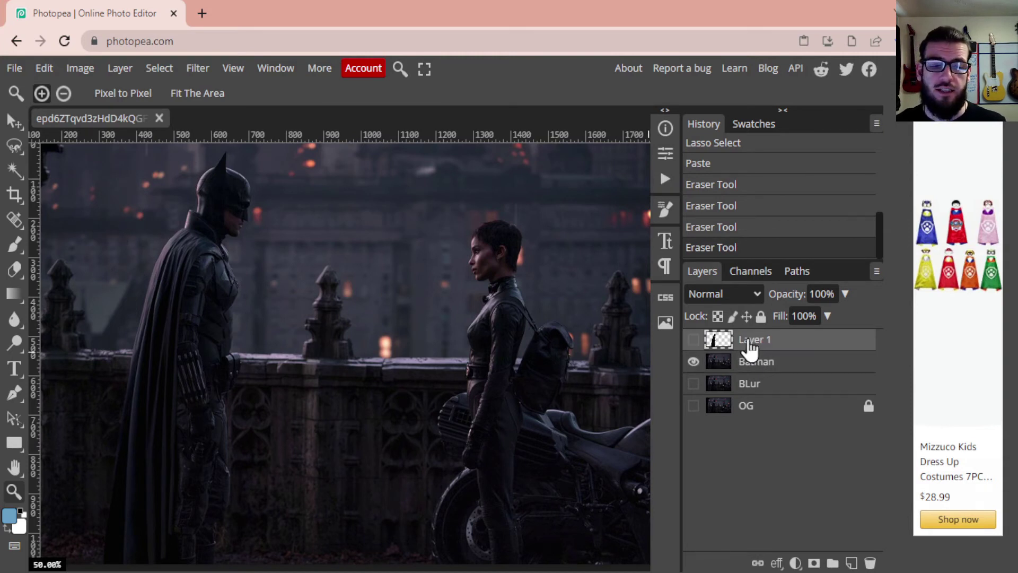
Step: Select Layer 1's empty background with the Magic Wand at tolerance 40 and invert the selection to outline Batman
left_click(16, 170)
left_click(327, 244)
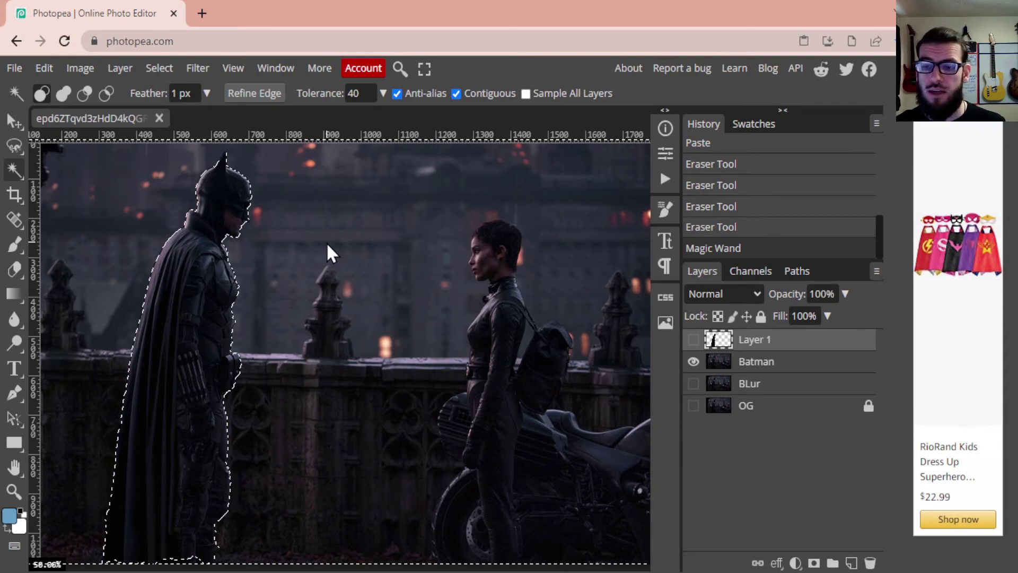
right_click(327, 244)
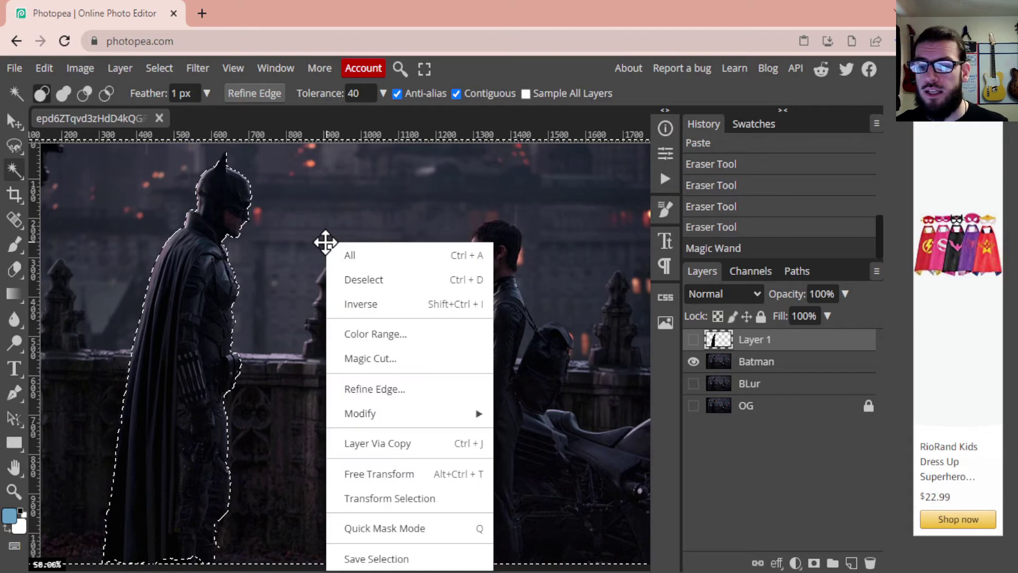
left_click(373, 305)
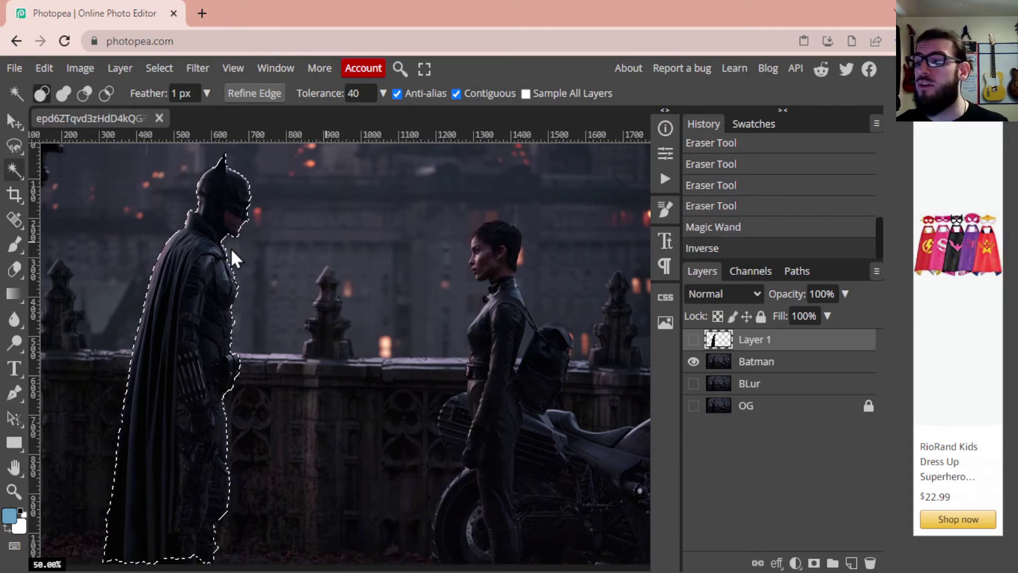
Step: Make the Batman layer active and convert it to a smart object
left_click(749, 362)
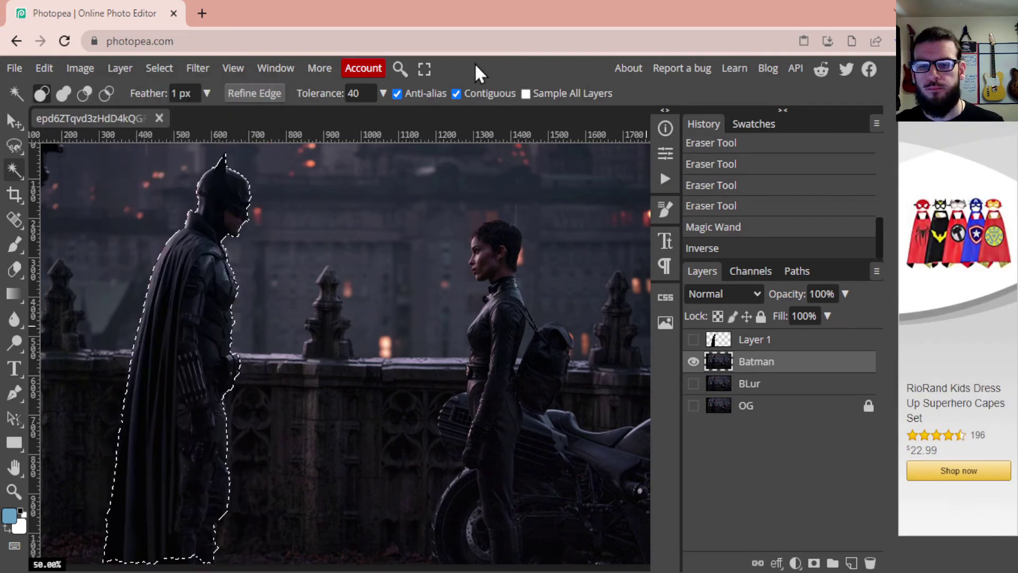
right_click(757, 368)
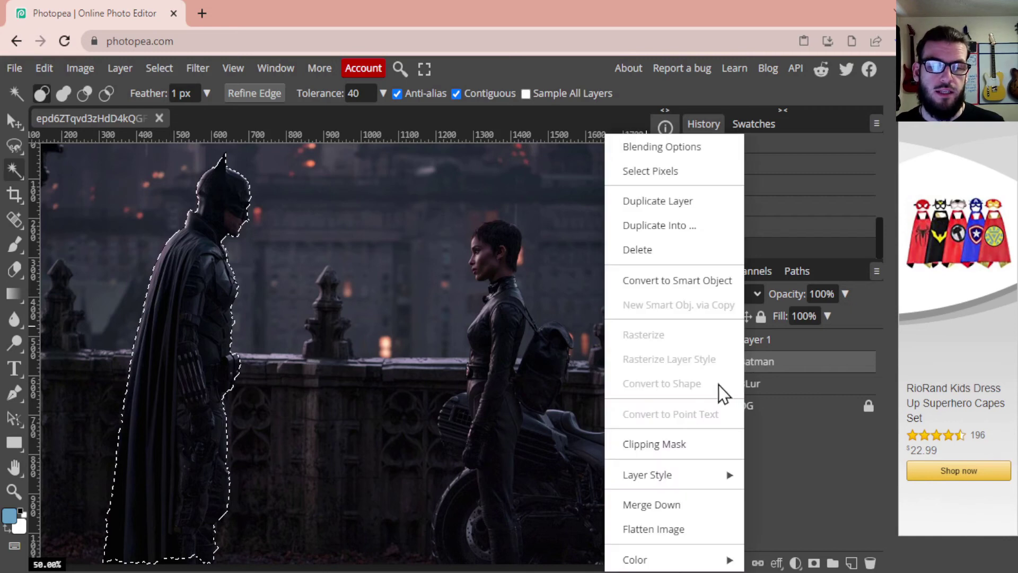
left_click(696, 279)
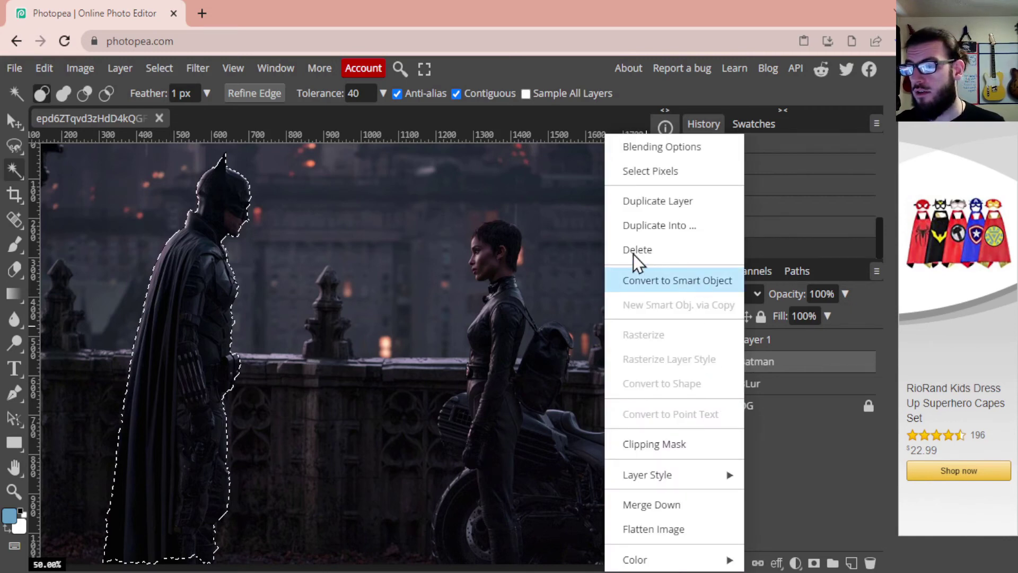
Step: Try to fill the selected silhouette on the Batman smart object with Content Aware in Normal mode at 100% opacity
left_click(44, 68)
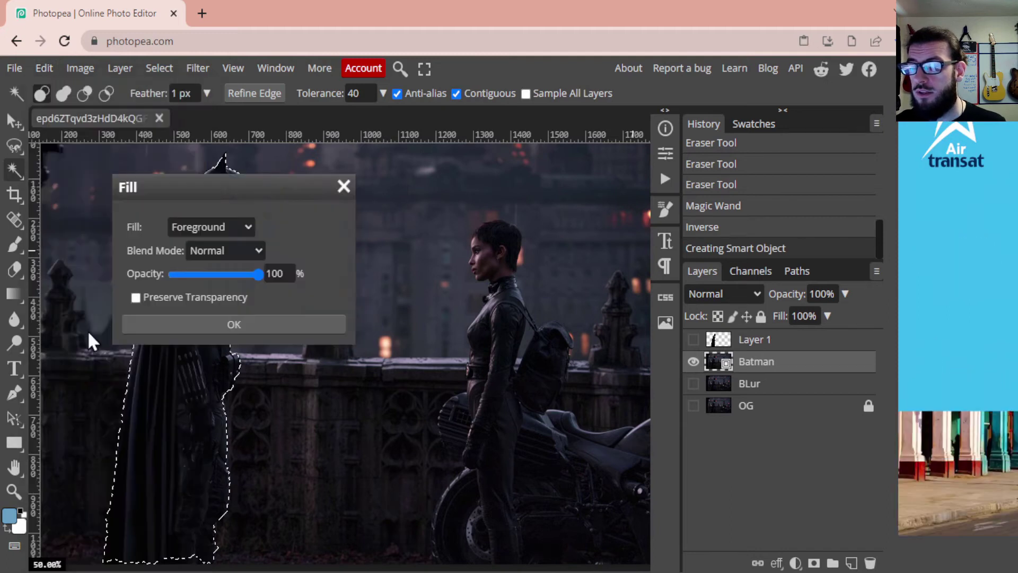
left_click(88, 330)
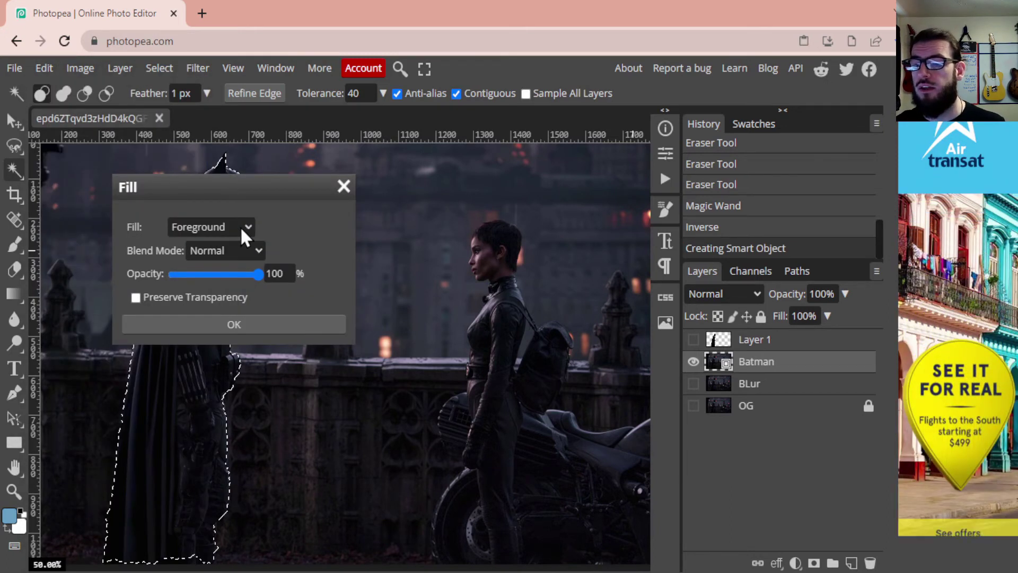
left_click_drag(265, 181, 624, 194)
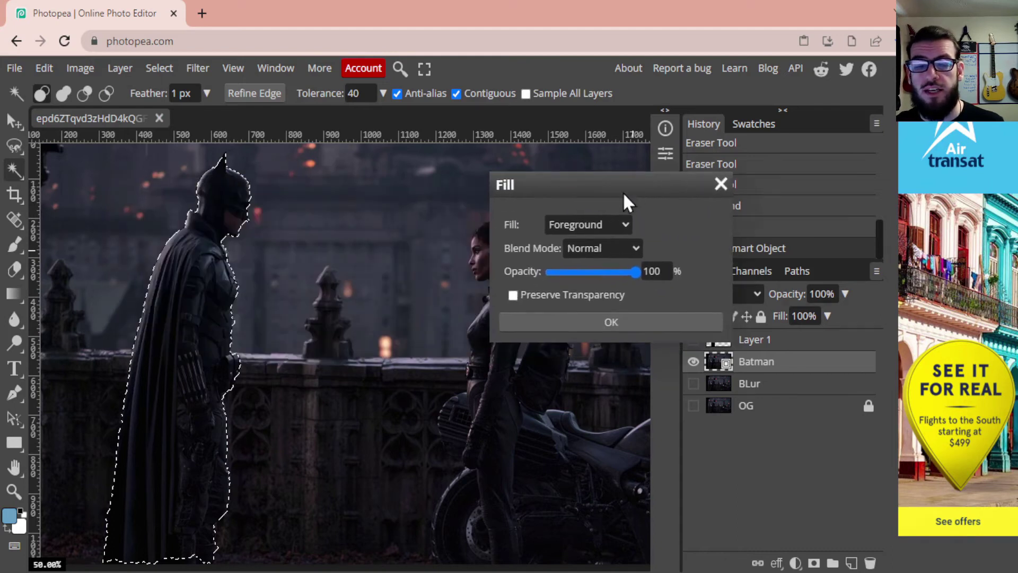
left_click(621, 222)
left_click(589, 354)
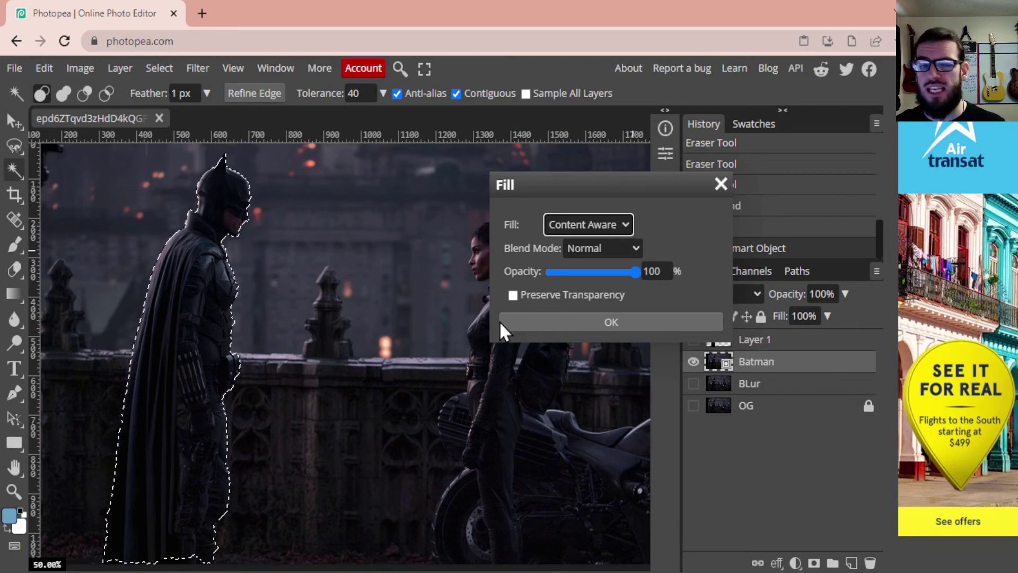
left_click(577, 323)
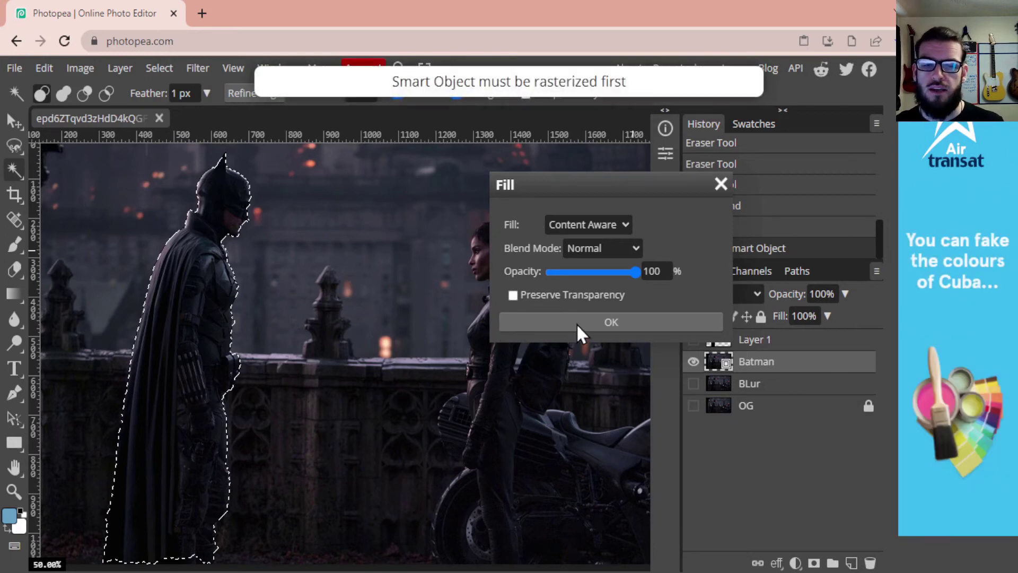
left_click(721, 184)
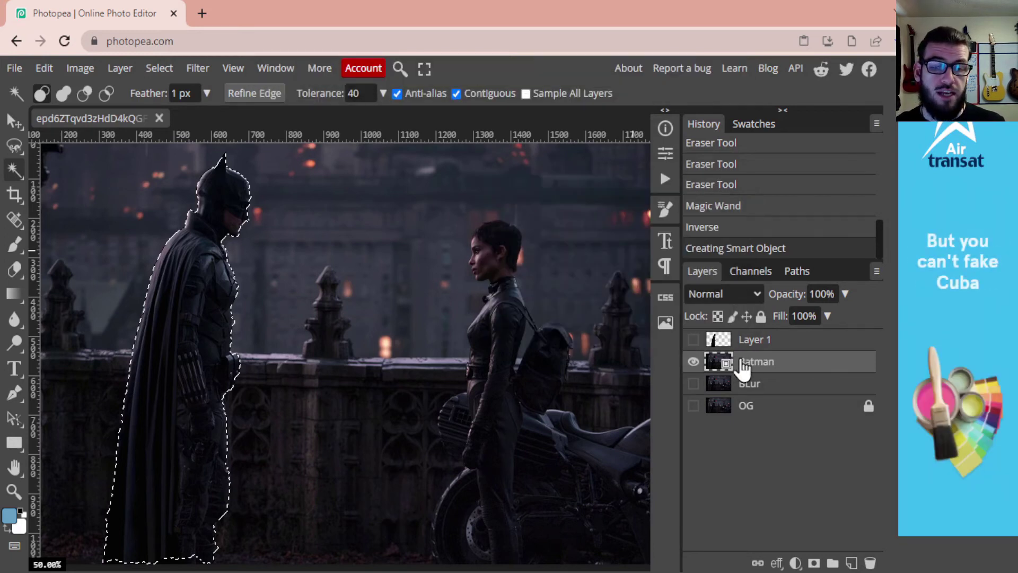
Step: Rasterize the Batman layer, replace the selected figure with a Content Aware fill at 100% opacity, and clear the selection
right_click(752, 366)
left_click(690, 334)
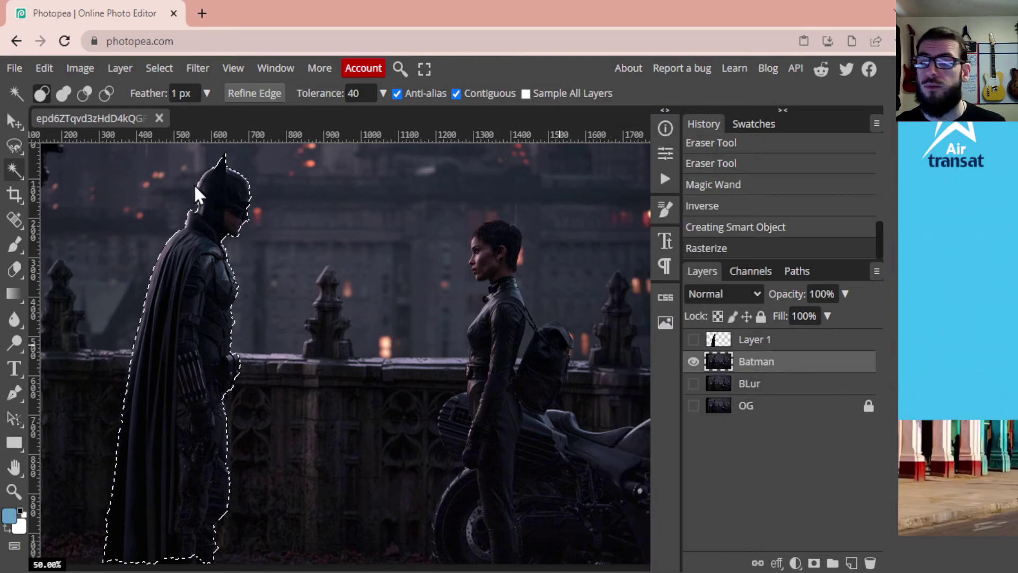
left_click(44, 69)
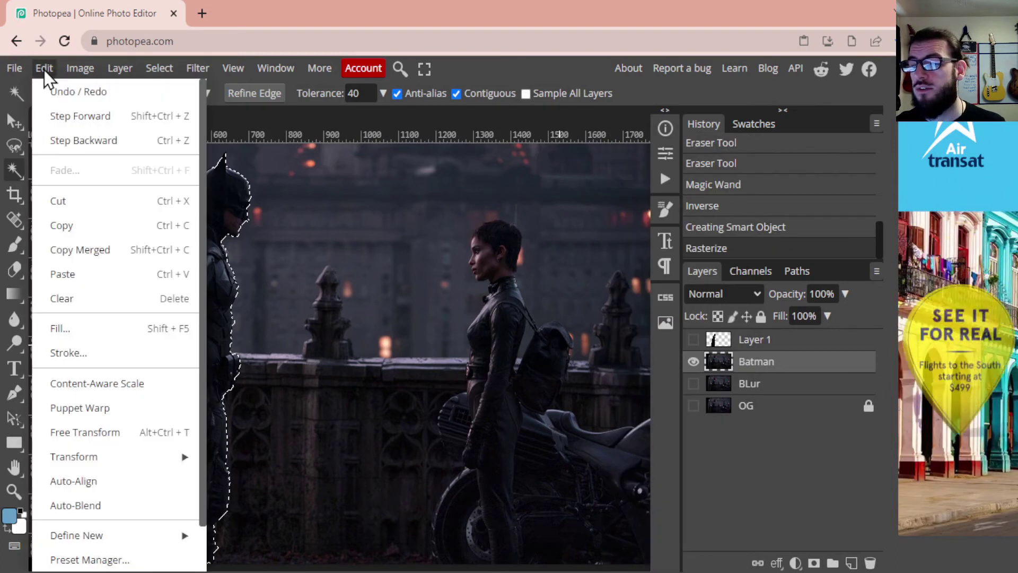
left_click(81, 336)
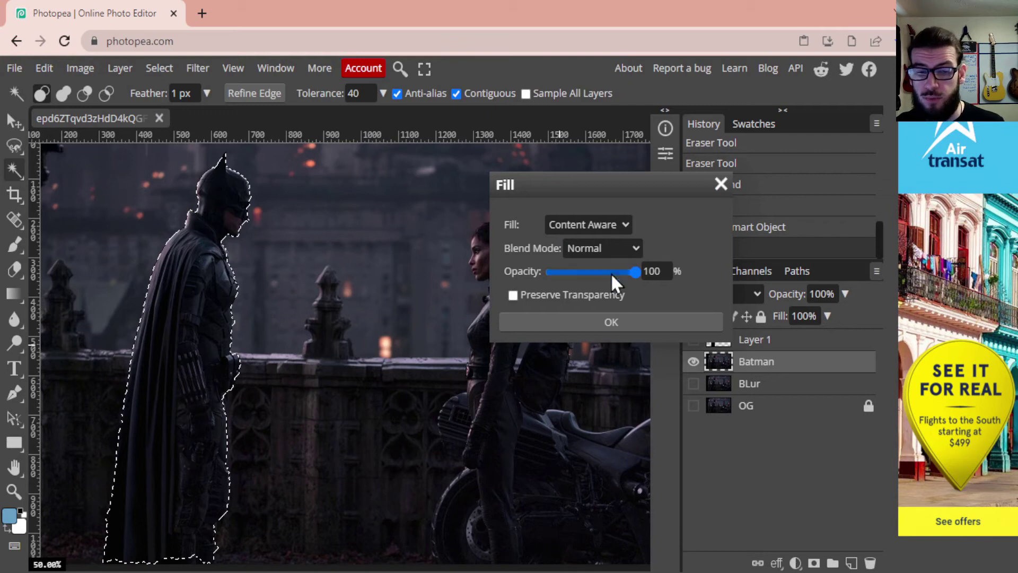
left_click(619, 323)
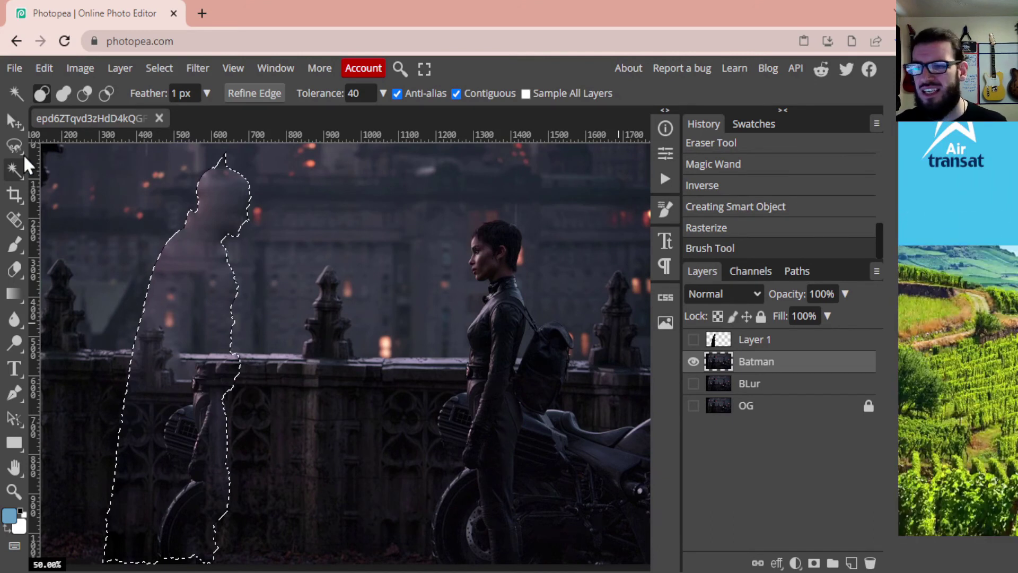
left_click(15, 121)
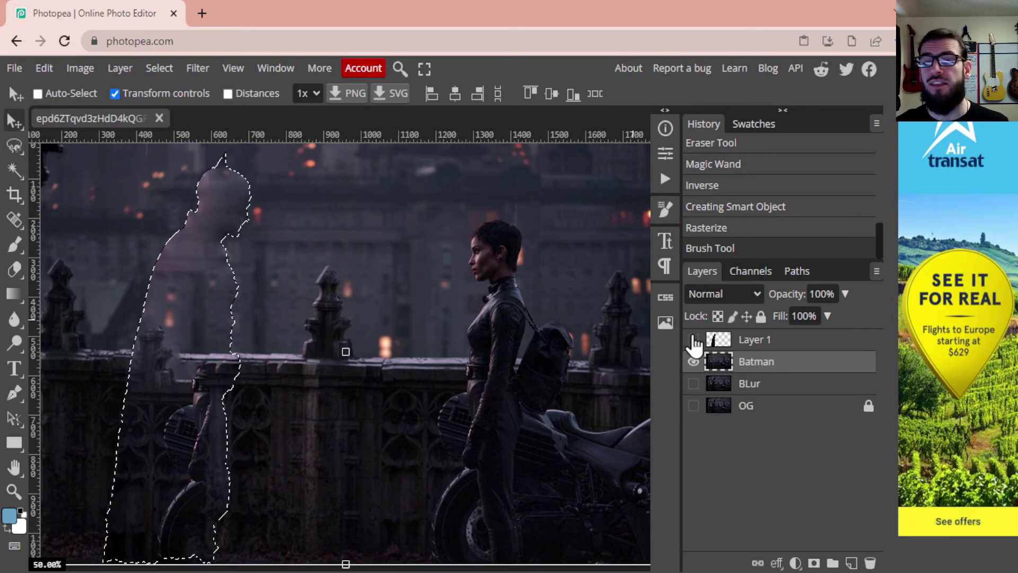
key("ctrl+d")
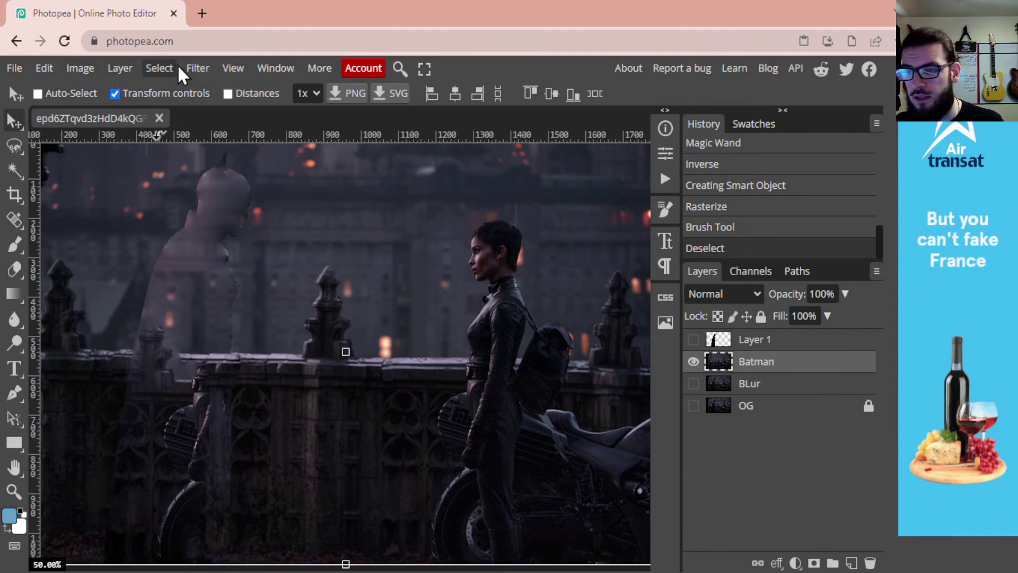
left_click(197, 72)
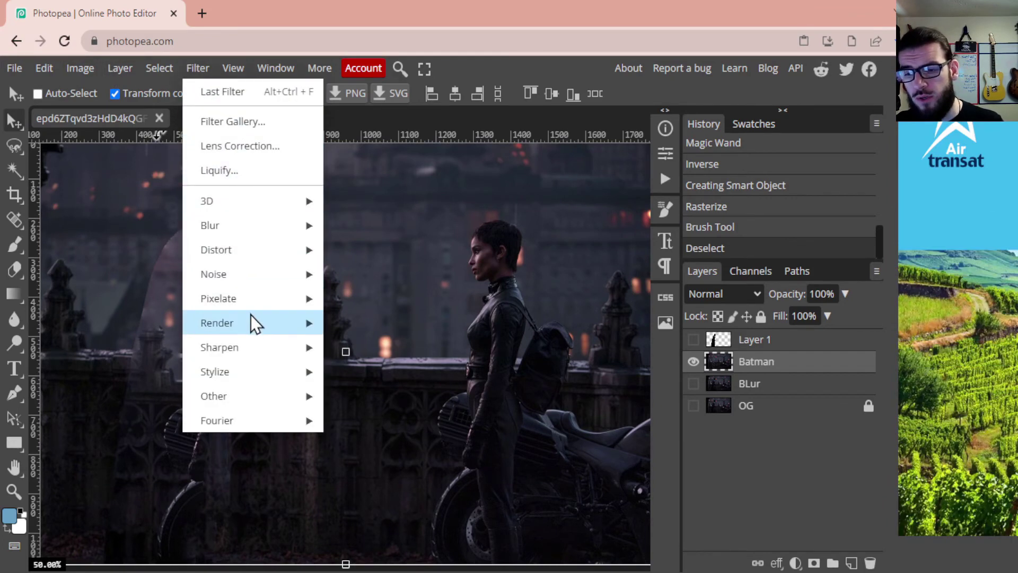
mouse_move(234, 228)
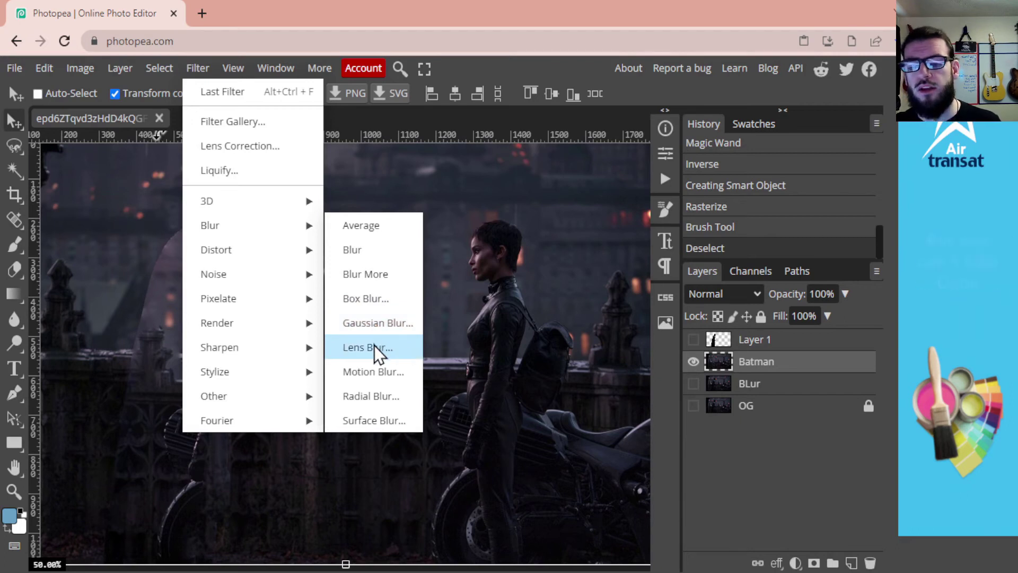
left_click(374, 345)
left_click_drag(339, 187, 462, 159)
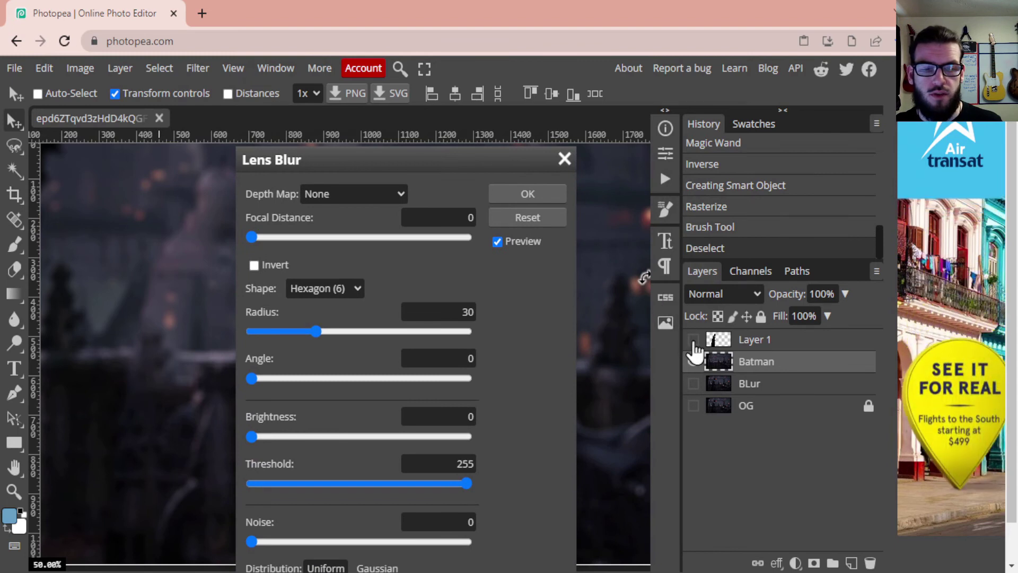
left_click(664, 306)
left_click(564, 158)
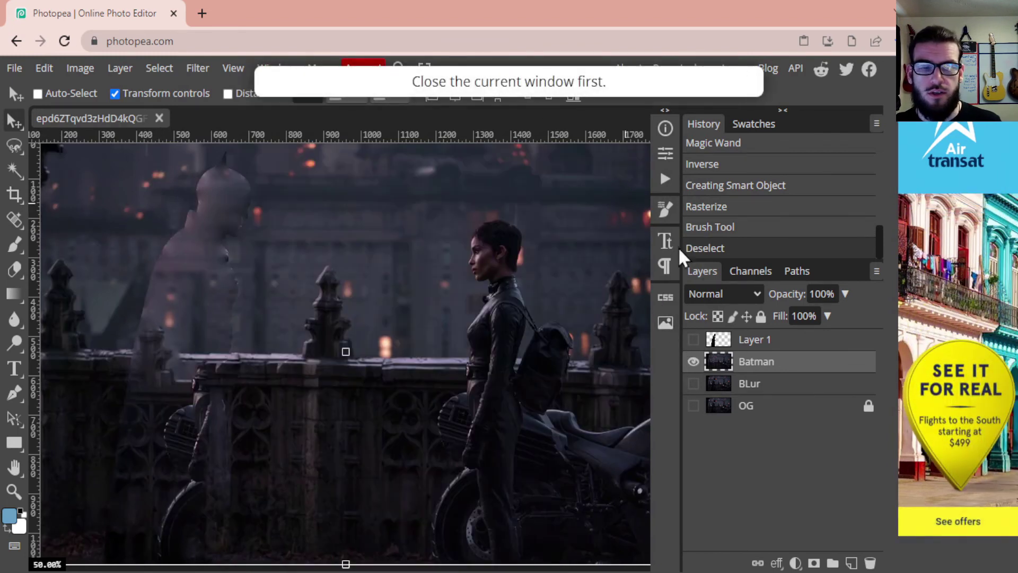
Step: Show Layer 1 and open the Lens Blur filter for the Batman background layer, keeping the focal distance at 0
left_click(693, 339)
left_click(131, 68)
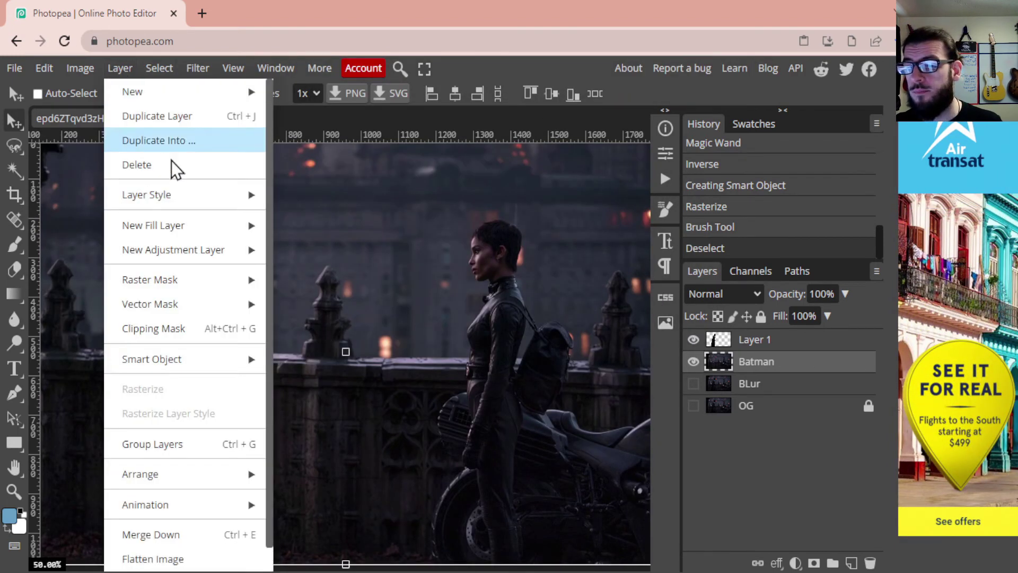
left_click(202, 69)
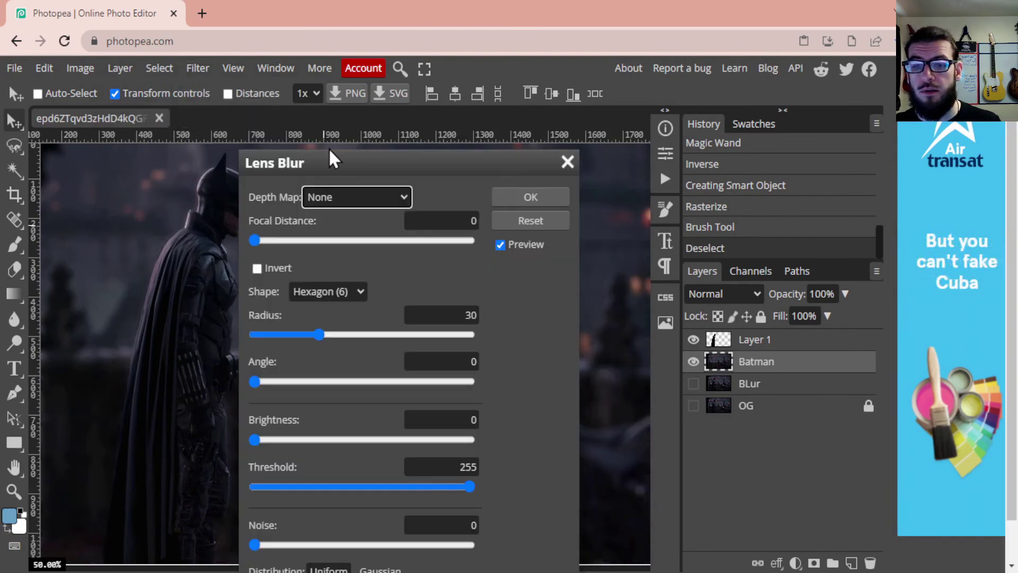
left_click_drag(348, 165, 698, 91)
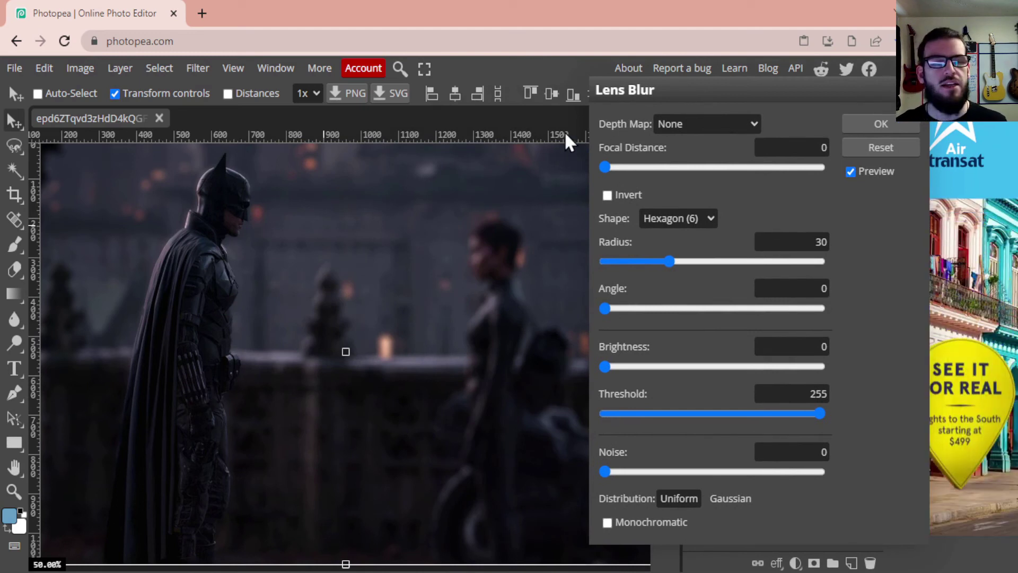
mouse_move(605, 167)
left_mouse_down()
mouse_move(656, 180)
mouse_move(757, 177)
mouse_move(603, 166)
left_mouse_up()
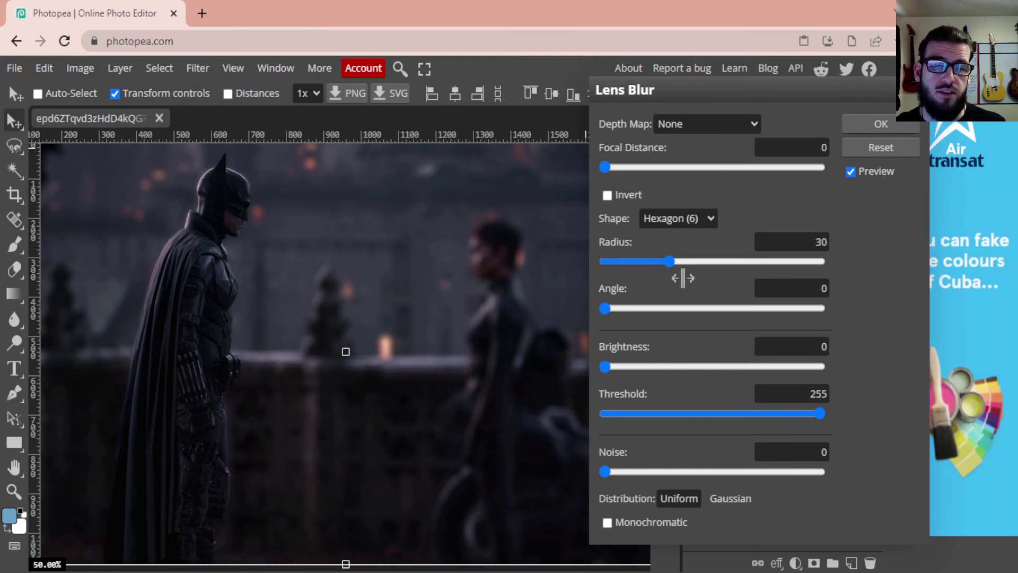
Step: Compare Lens Blur shapes such as Pentagon (5) and Heptagon (7) in the preview, and choose Triangle (3)
left_click(686, 220)
left_click(688, 235)
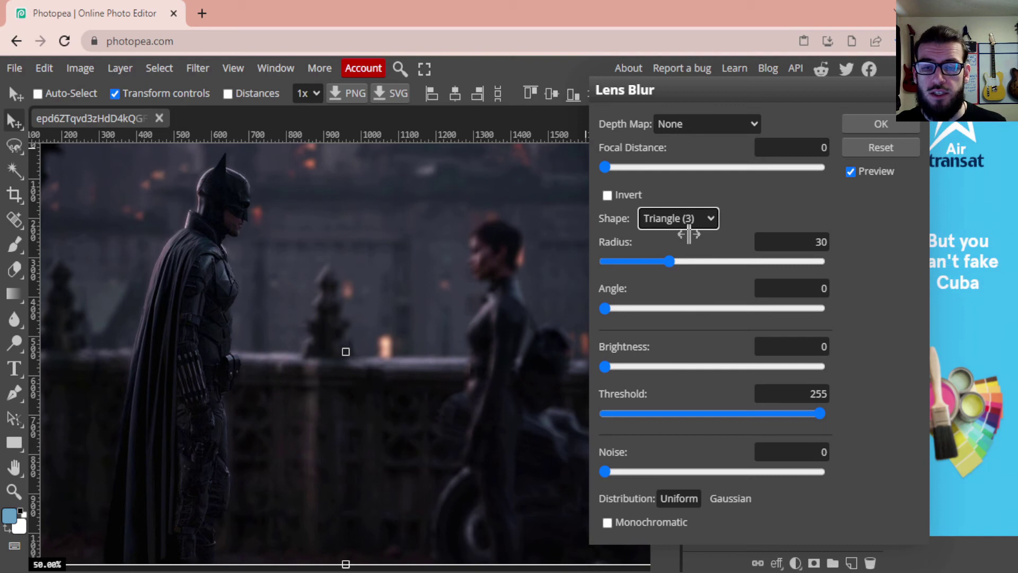
left_click(689, 221)
left_click(694, 257)
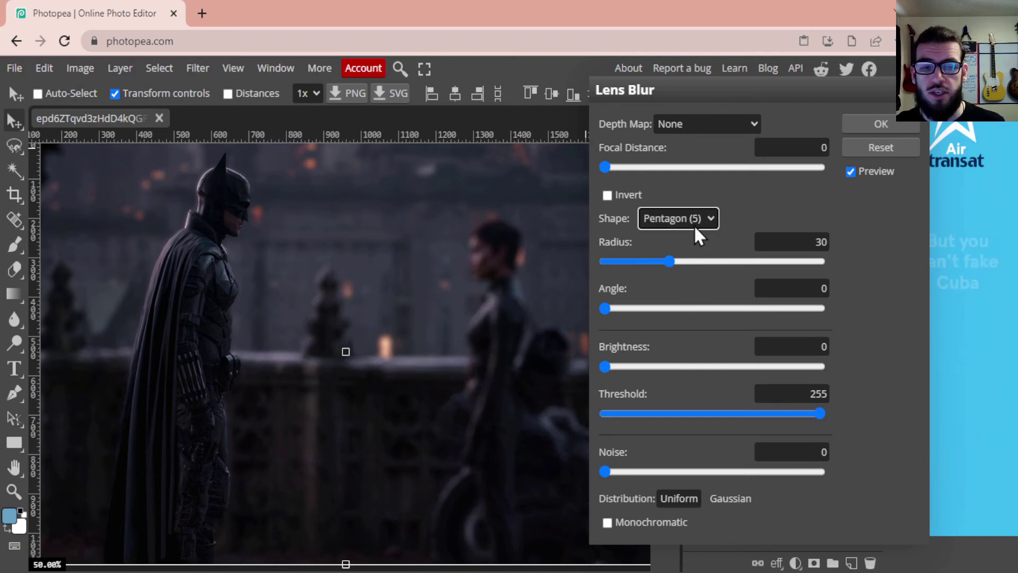
left_click(687, 218)
left_click(680, 240)
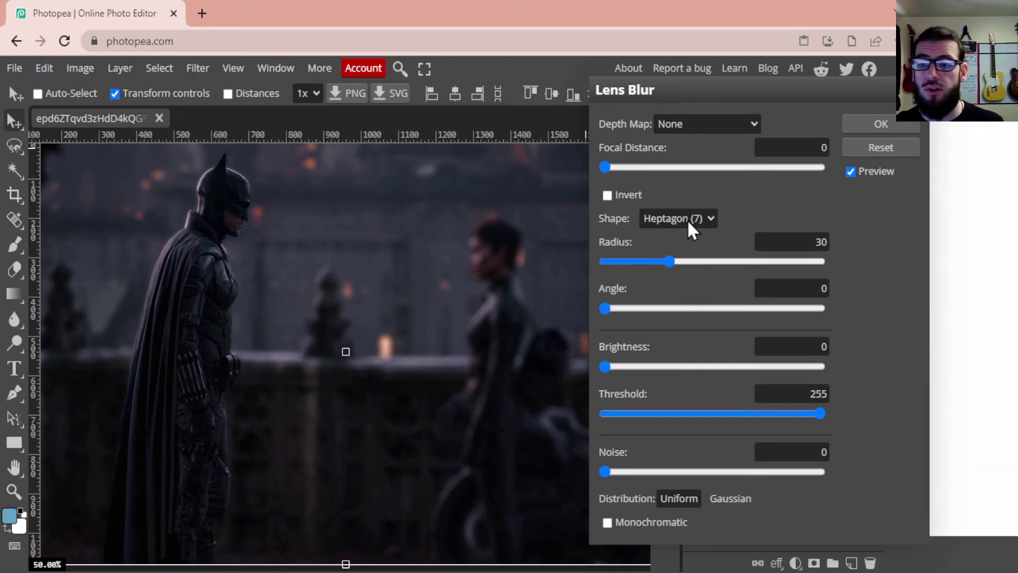
left_click(684, 218)
left_click(684, 238)
left_click(686, 221)
left_click(682, 233)
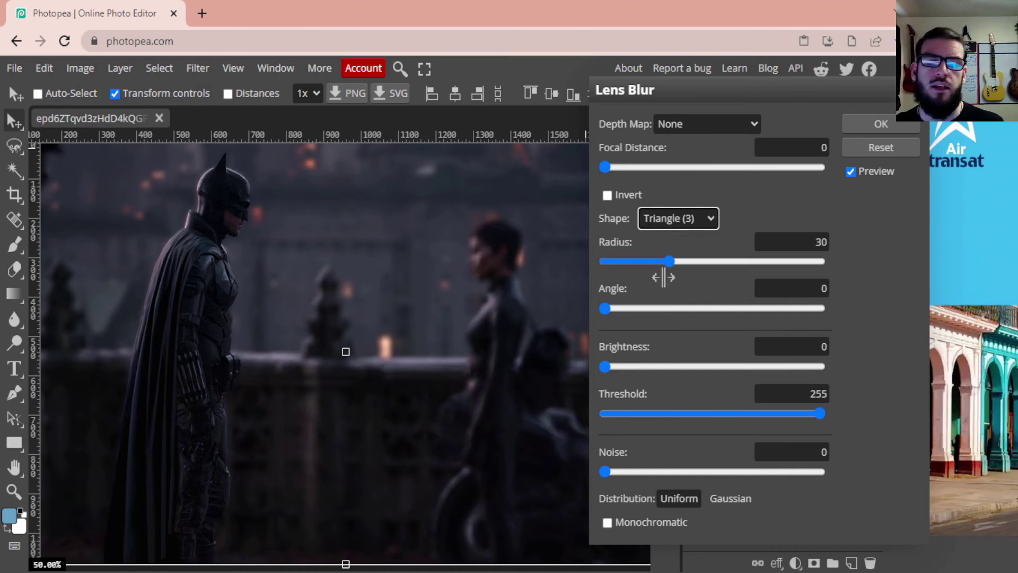
Step: Try a Lens Blur radius of 100 on the background, and reduce it to 39
left_click_drag(669, 269, 687, 265)
left_click_drag(756, 269, 855, 254)
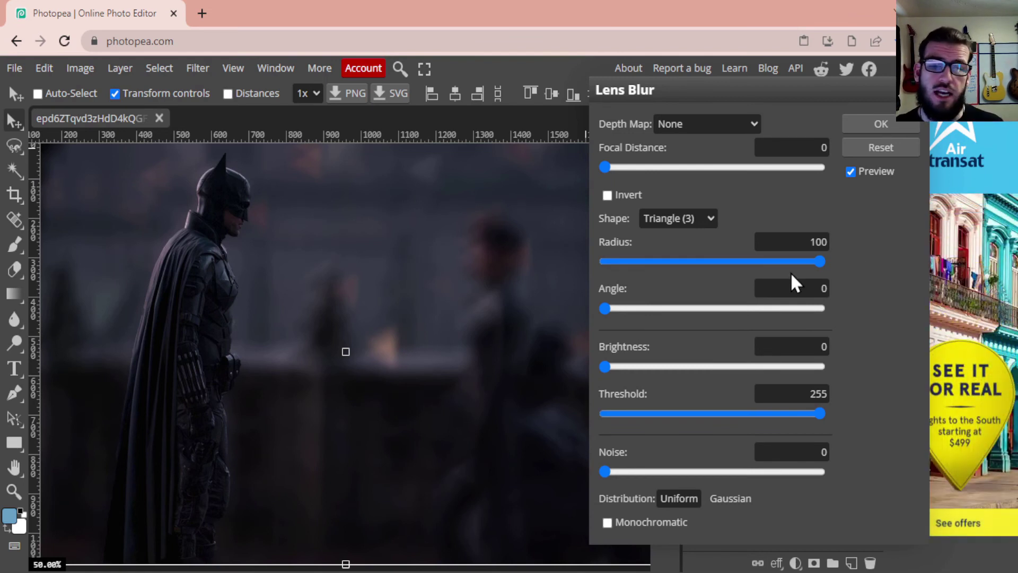
left_click(741, 260)
mouse_move(701, 258)
left_mouse_down()
mouse_move(604, 260)
mouse_move(688, 257)
left_mouse_up()
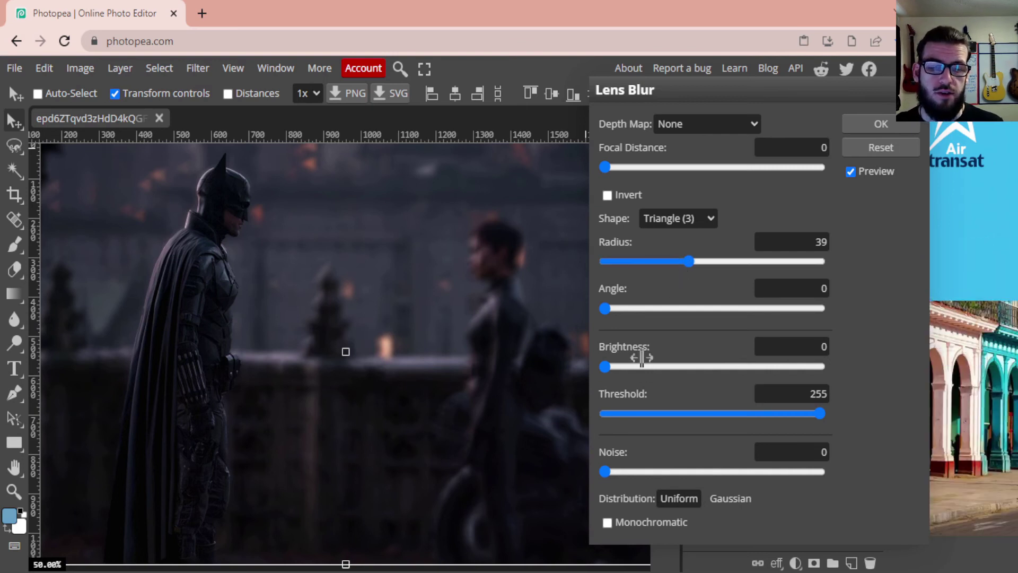
Step: Set monochromatic noise to 3 and the blur radius to 27, and apply the Lens Blur to the background
left_click(608, 521)
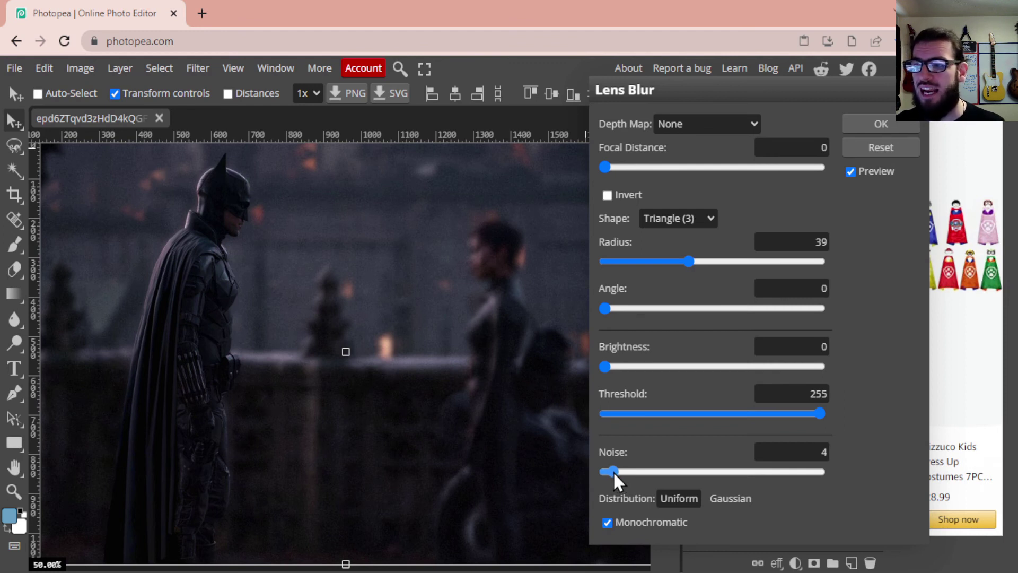
mouse_move(611, 470)
left_mouse_down()
mouse_move(746, 474)
mouse_move(615, 474)
left_mouse_up()
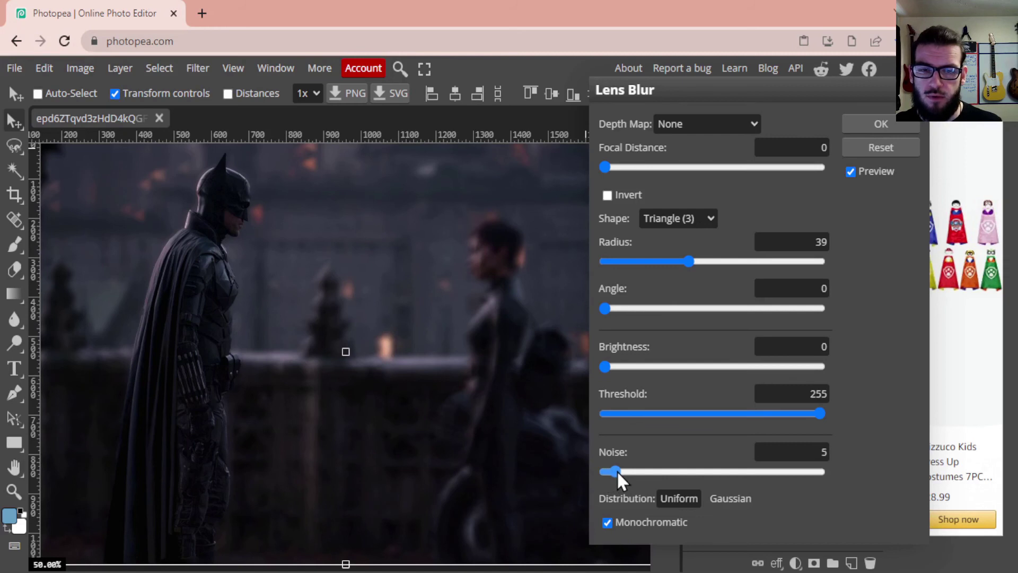
left_click_drag(615, 469, 612, 469)
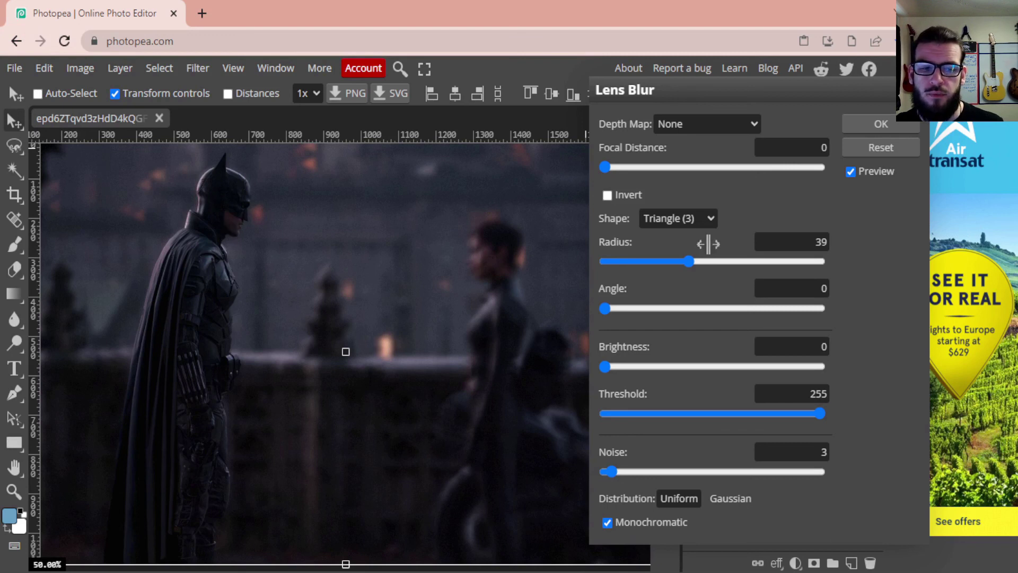
left_click_drag(690, 260, 657, 262)
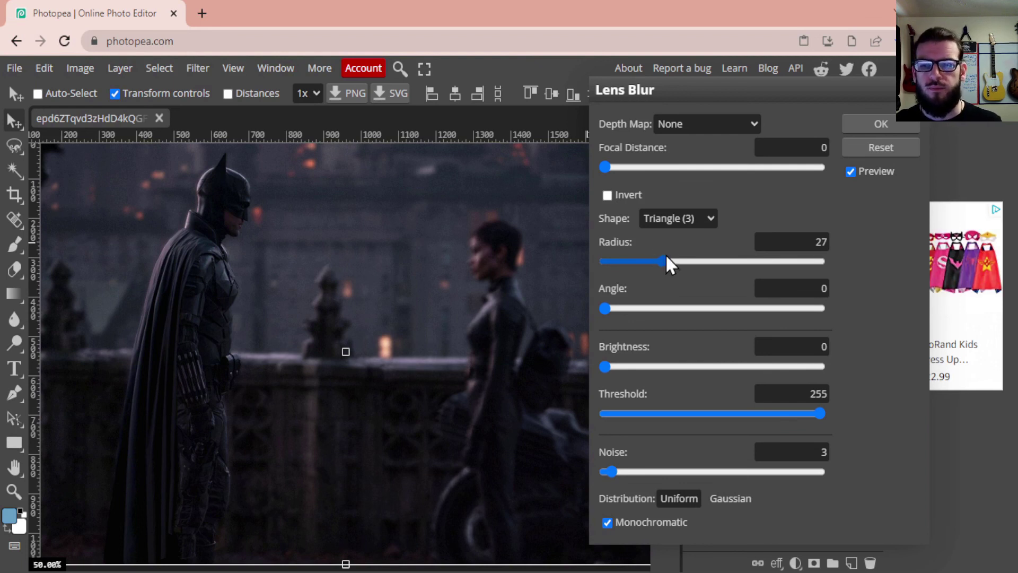
left_click(870, 126)
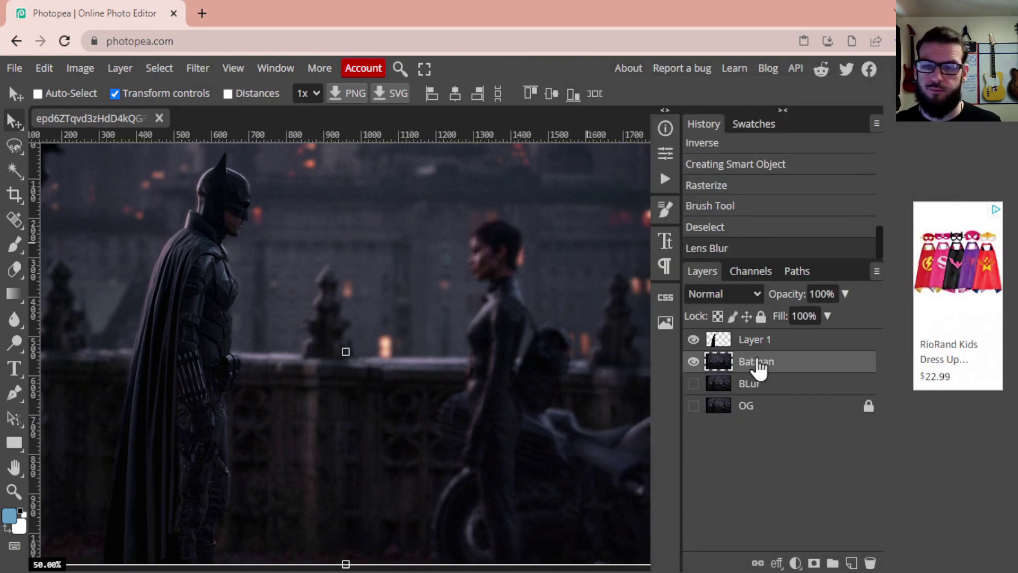